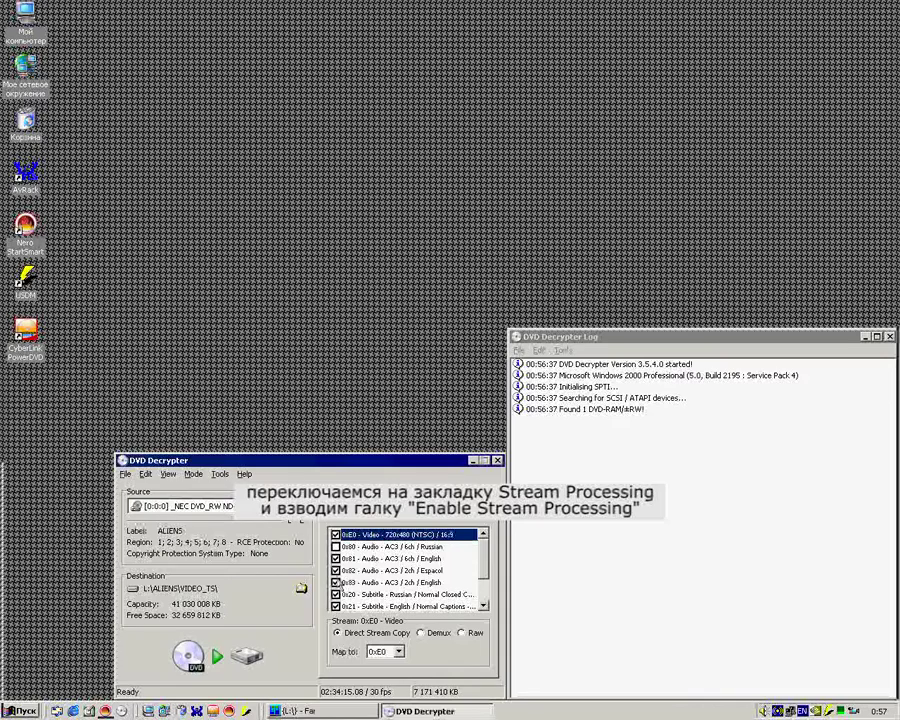
Step: Keep only the video, 6-channel English audio and English subtitle streams, and rip the ALIENS disc to L:\ALIENS\VIDEO_TS
click(336, 570)
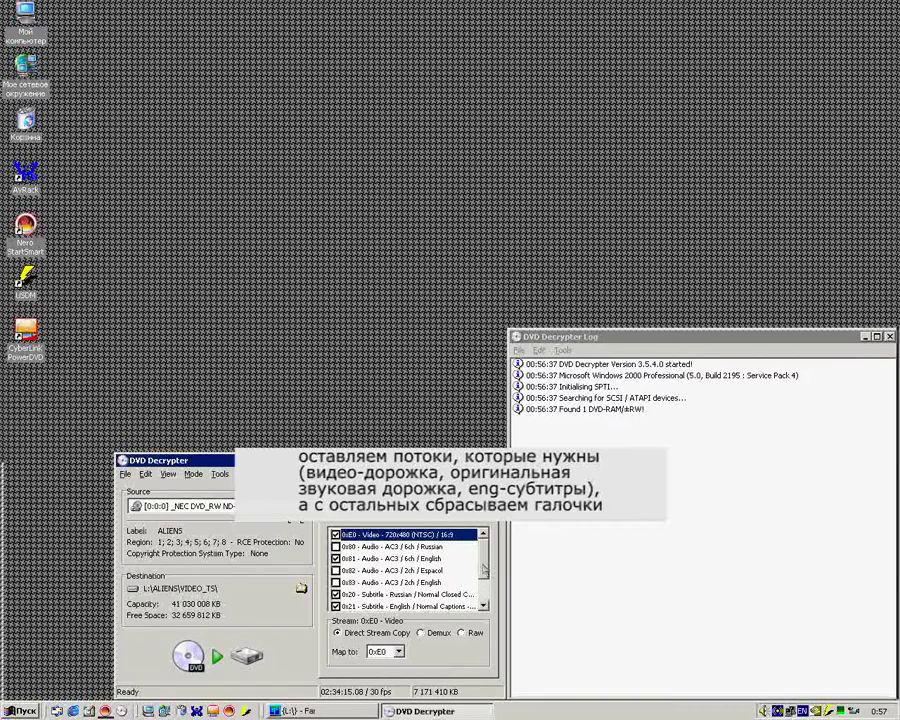
scroll(400, 570, down, 1)
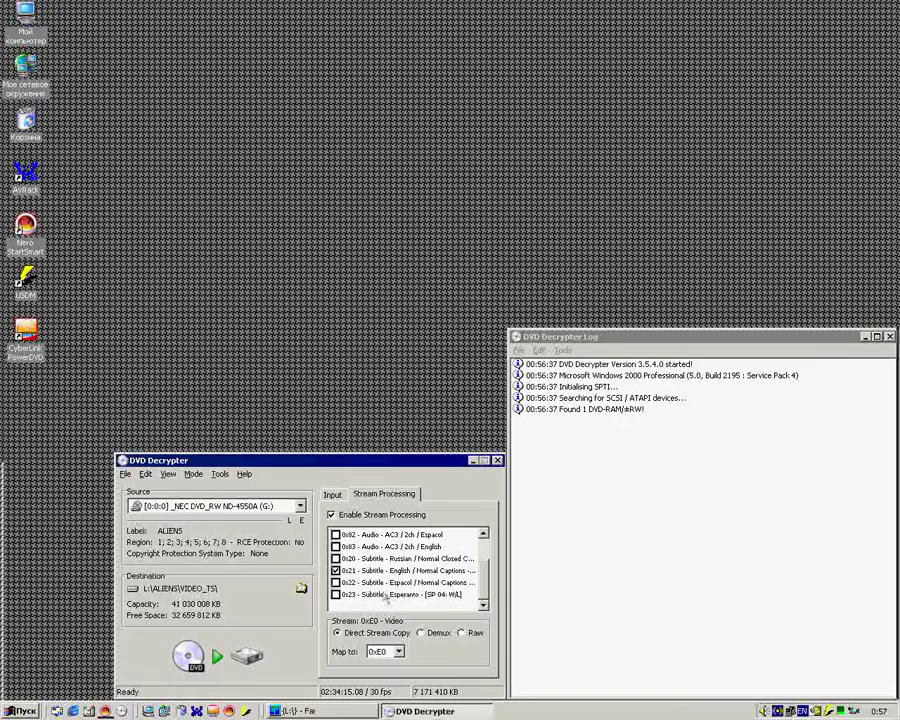
click(481, 562)
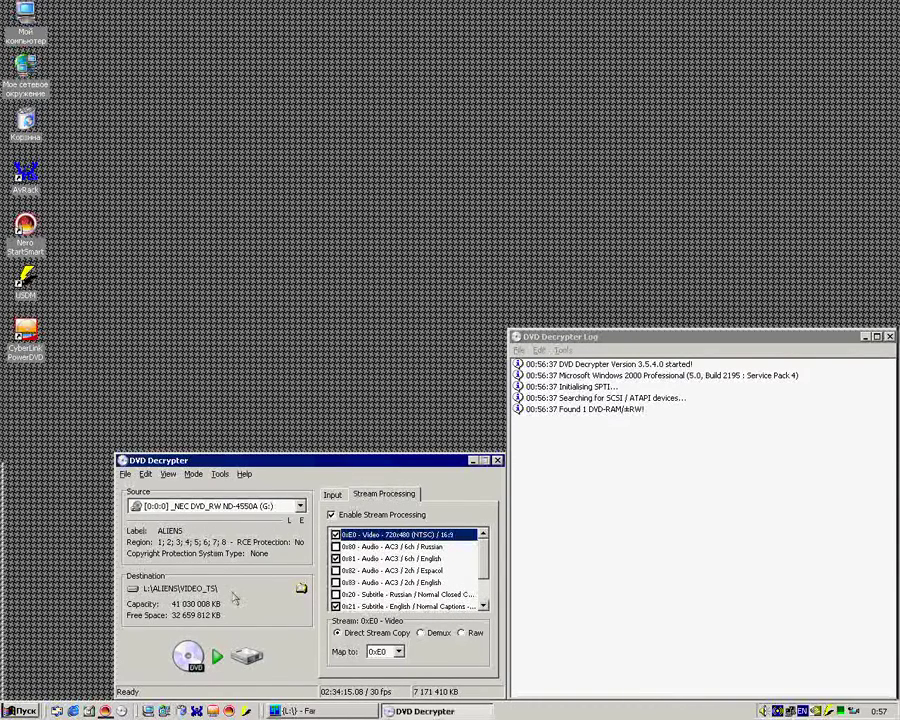
click(221, 660)
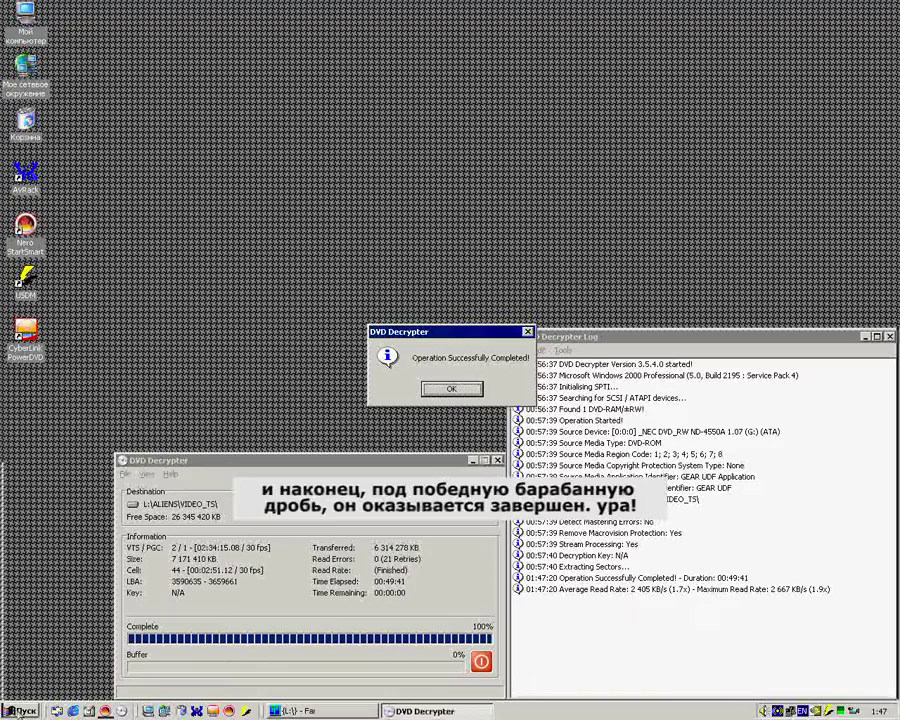
key(Return)
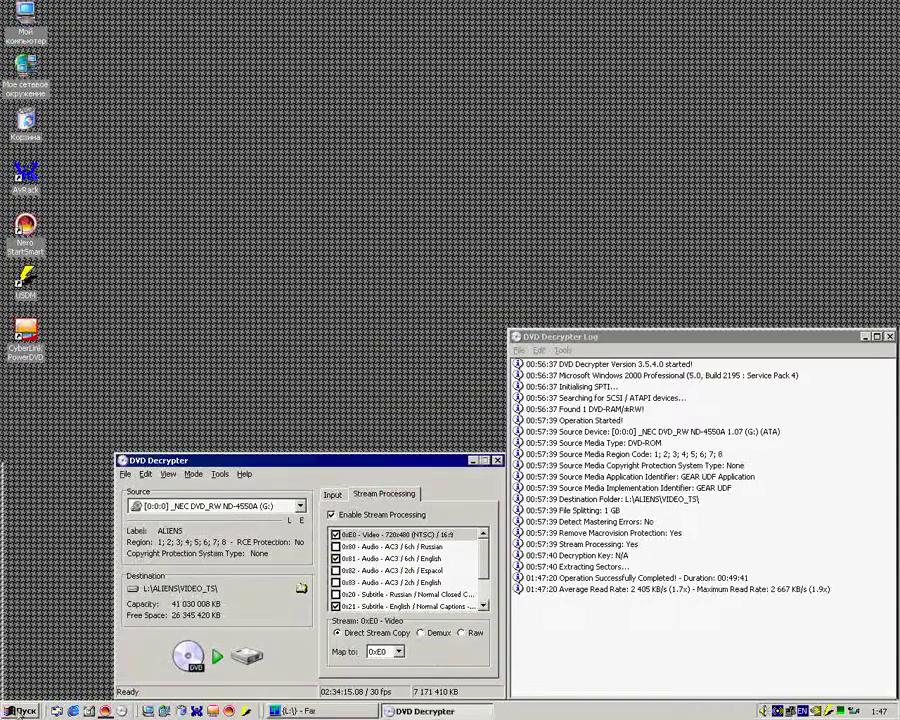
Step: Launch Gordian Knot and start DGIndex from its ripping section for preparing the VOBs
key(super)
key(Up)
key(Up)
key(Up)
key(Up)
key(Right)
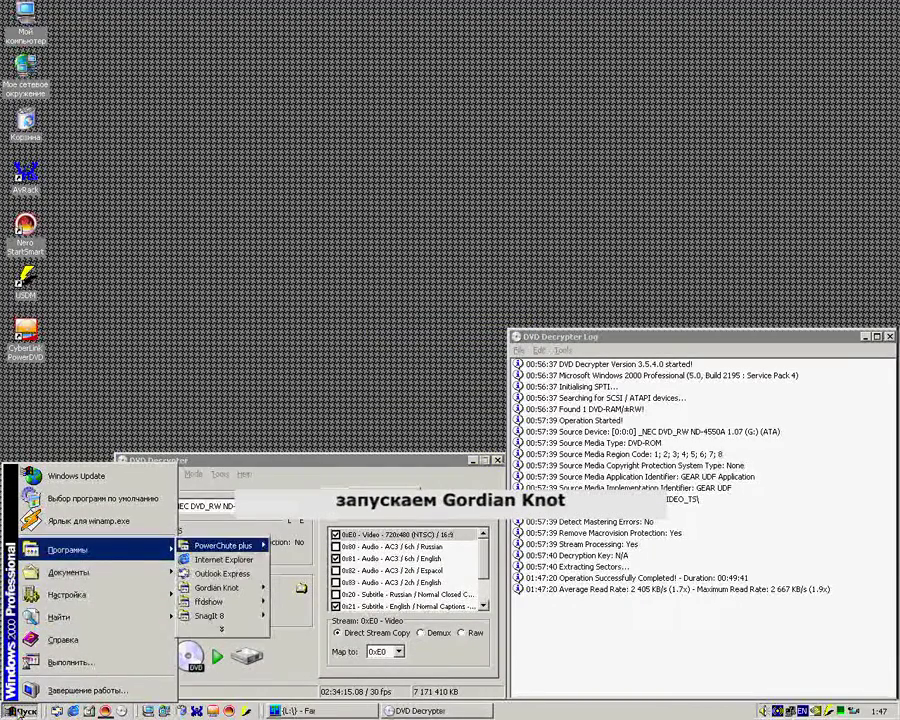
key(Down)
key(Down)
key(Down)
key(Right)
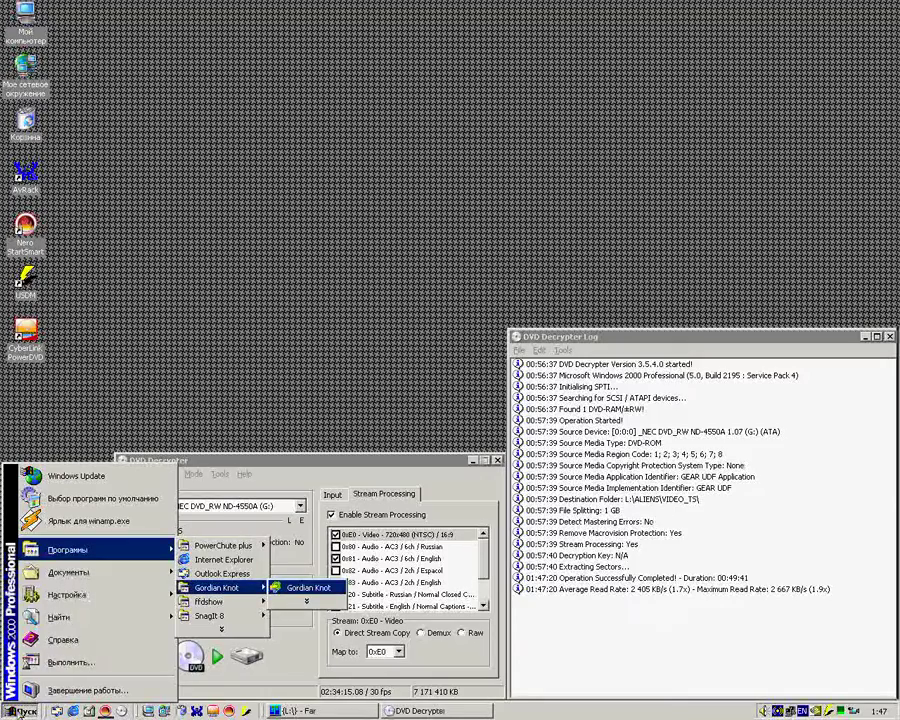
key(super)
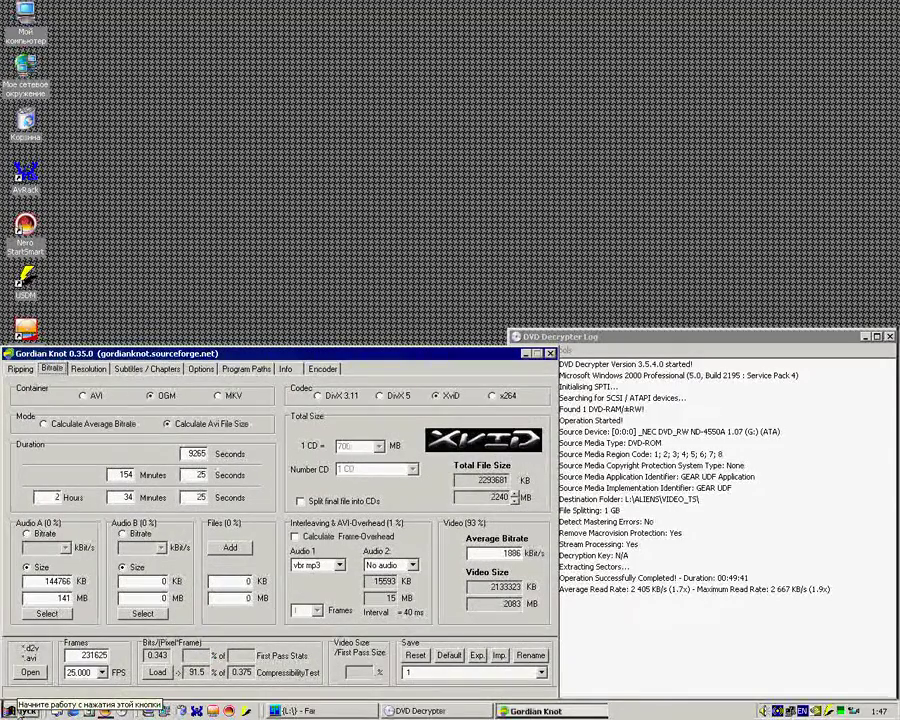
click(21, 369)
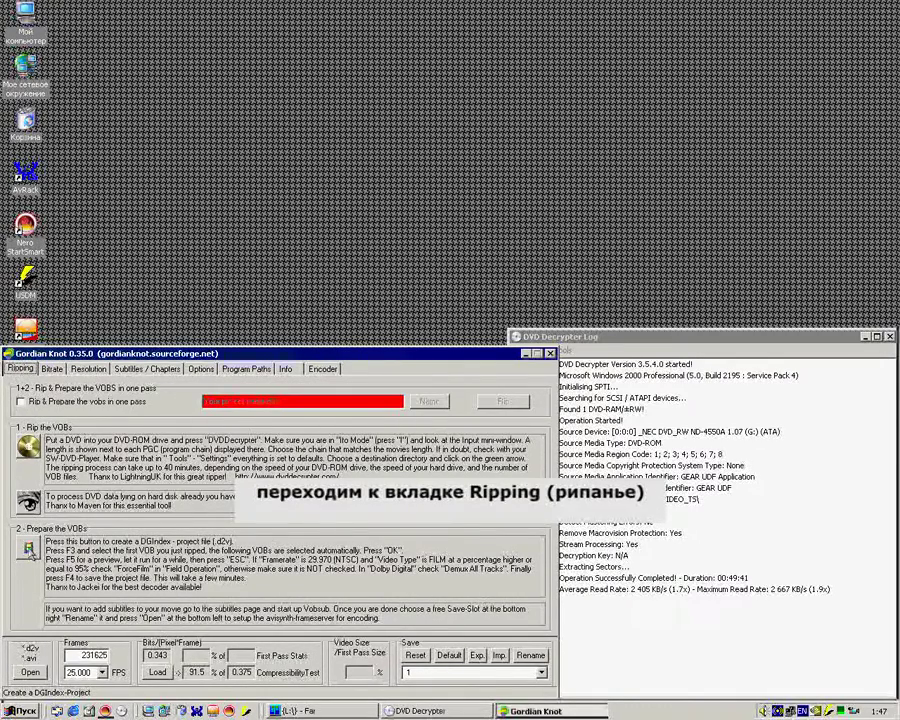
click(28, 548)
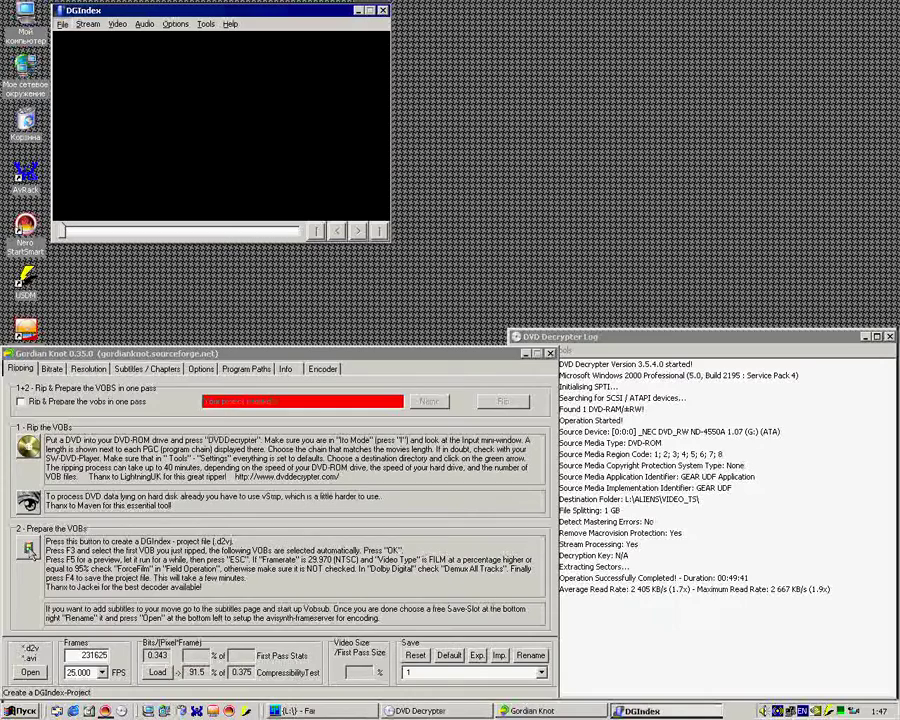
Step: Load VTS_02_1.VOB through VTS_02_7.VOB from the ALIENS VIDEO_TS folder into DGIndex
key(alt+f)
key(Return)
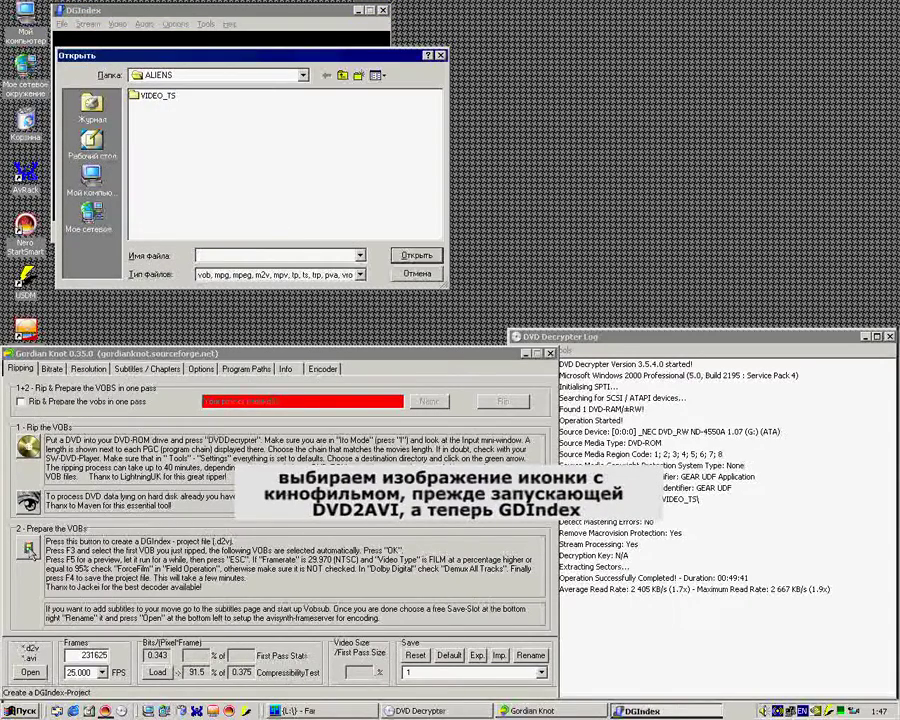
key(shift+Tab)
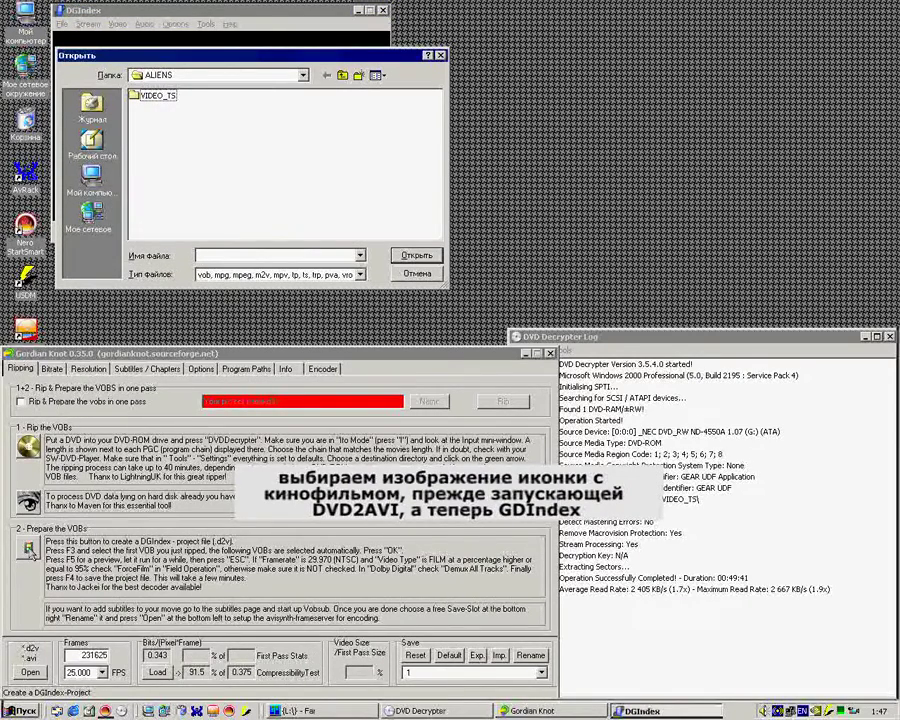
key(Return)
key(shift+Down)
key(shift+Down)
key(shift+Down)
key(shift+Down)
key(shift+Down)
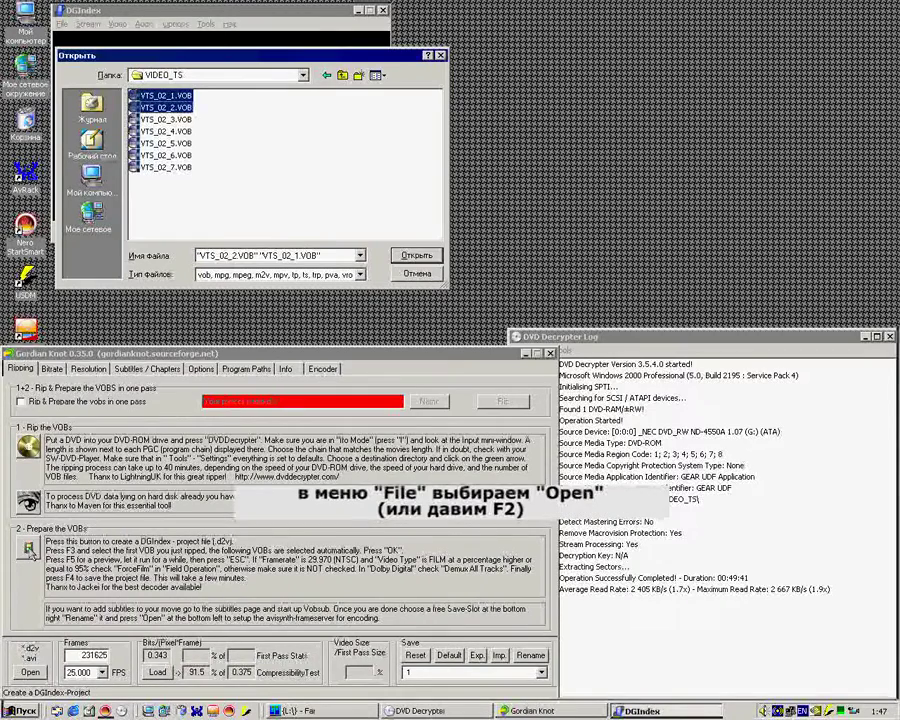
key(shift+Down)
key(Return)
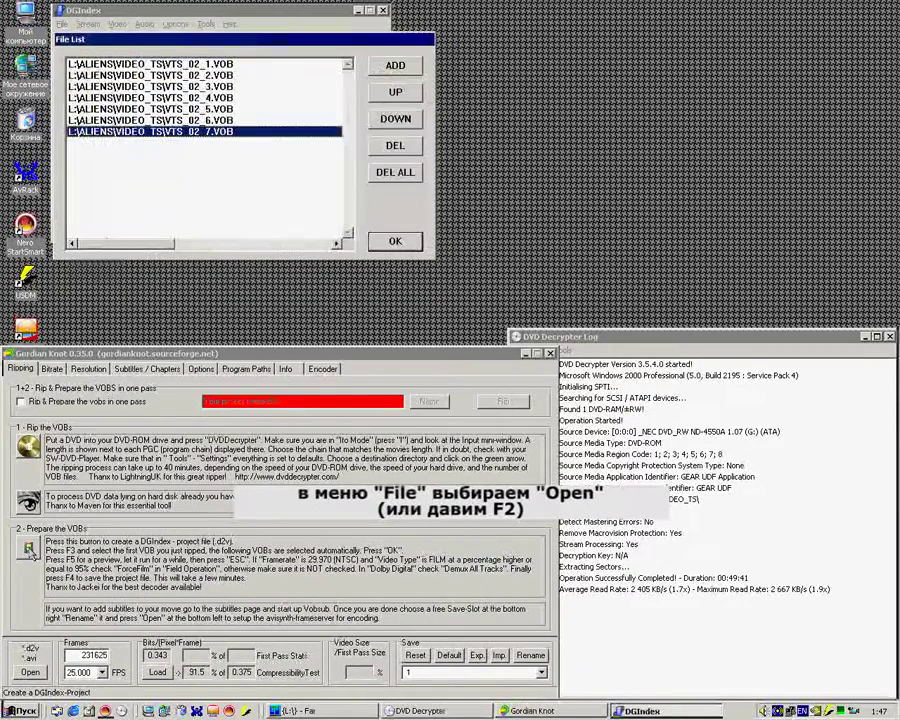
key(Return)
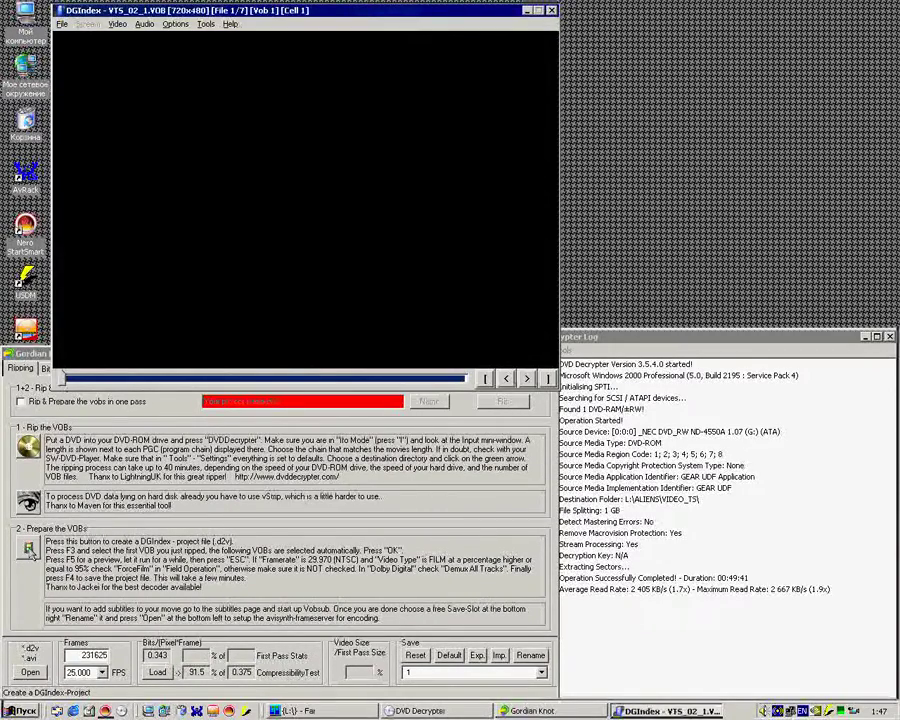
Step: Preview the loaded VOBs to examine the frame rate, video type and audio tracks, and stop the preview
key(alt+f)
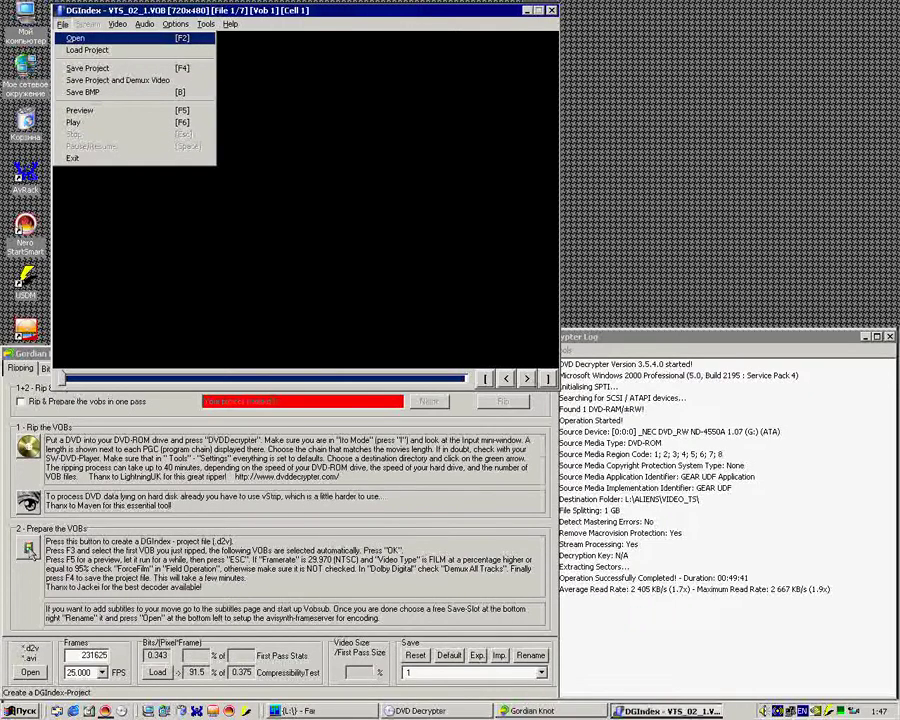
key(Down)
key(Down)
key(Down)
key(Down)
key(Down)
key(Return)
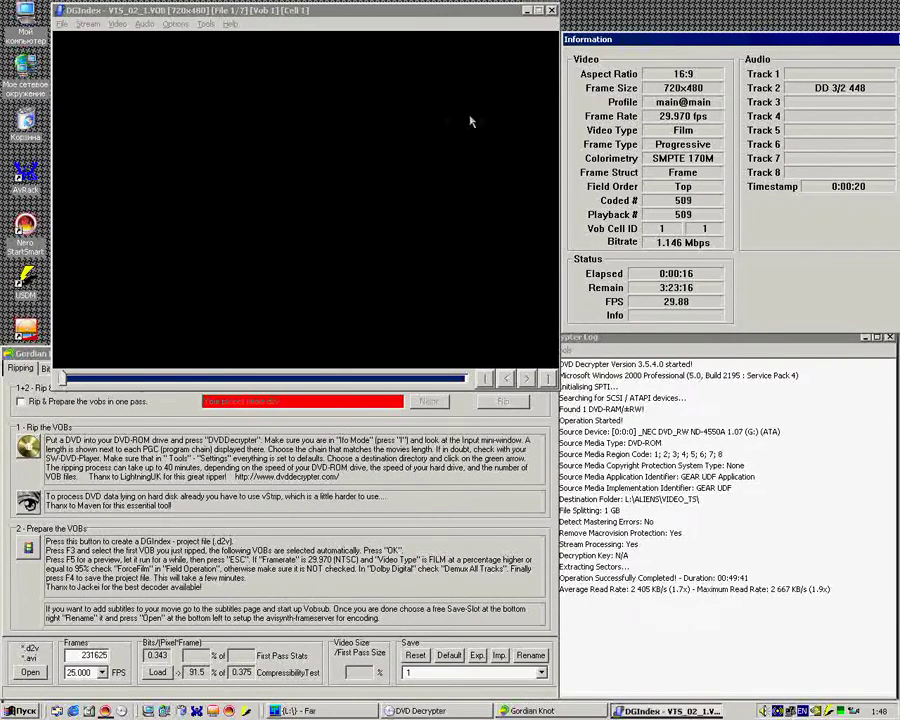
key(Escape)
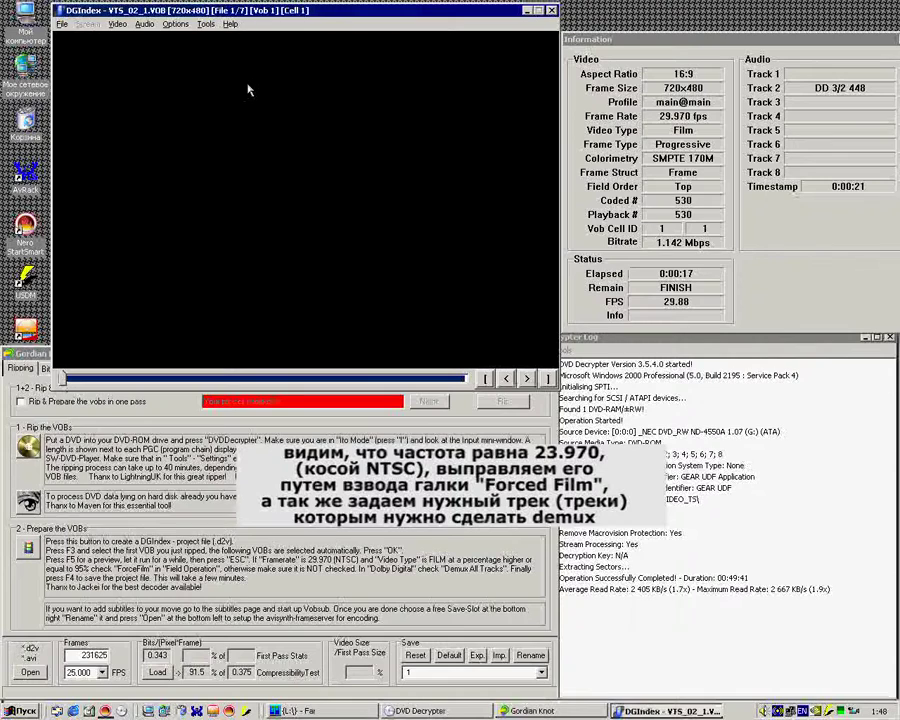
Step: Check which iDCT algorithm is selected for the video decoding
key(alt)
key(Right)
key(Down)
key(Right)
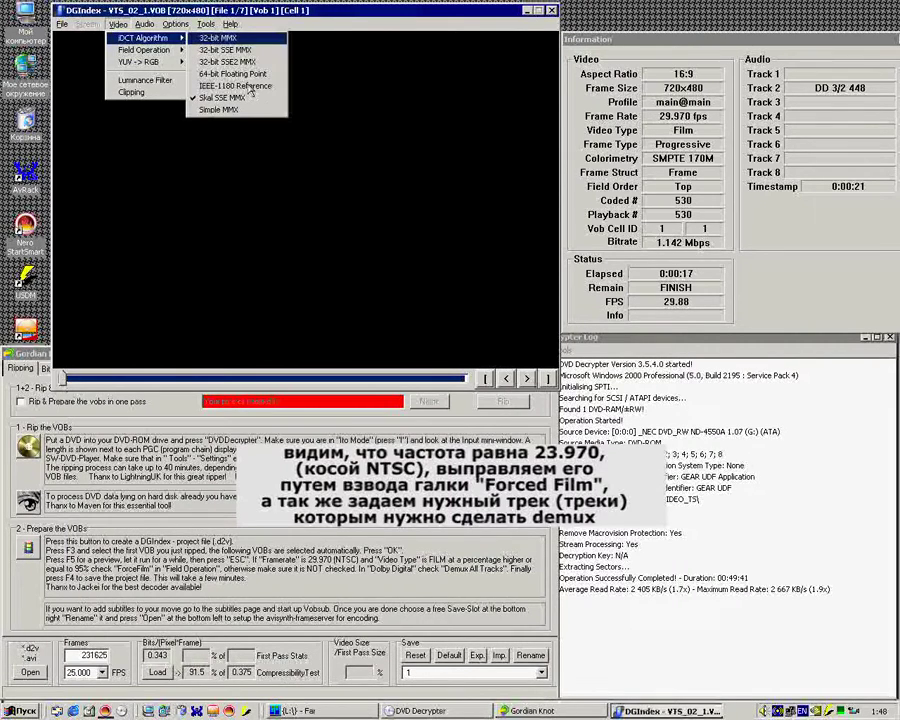
key(Down)
key(Down)
key(Down)
key(Down)
key(Down)
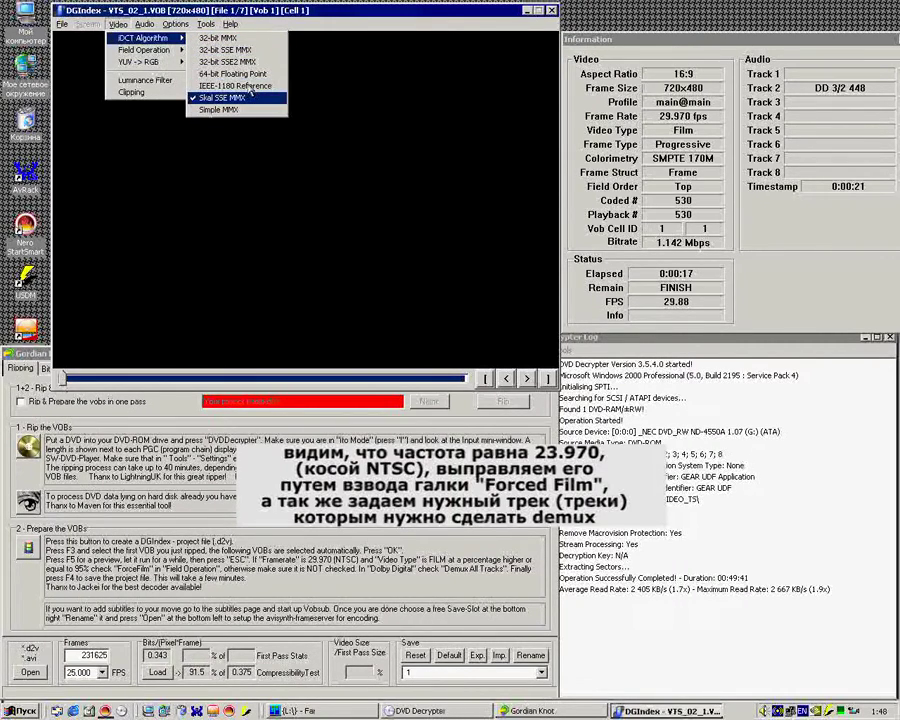
key(Return)
Step: Set the video field operation to Forced Film
key(Down)
key(Right)
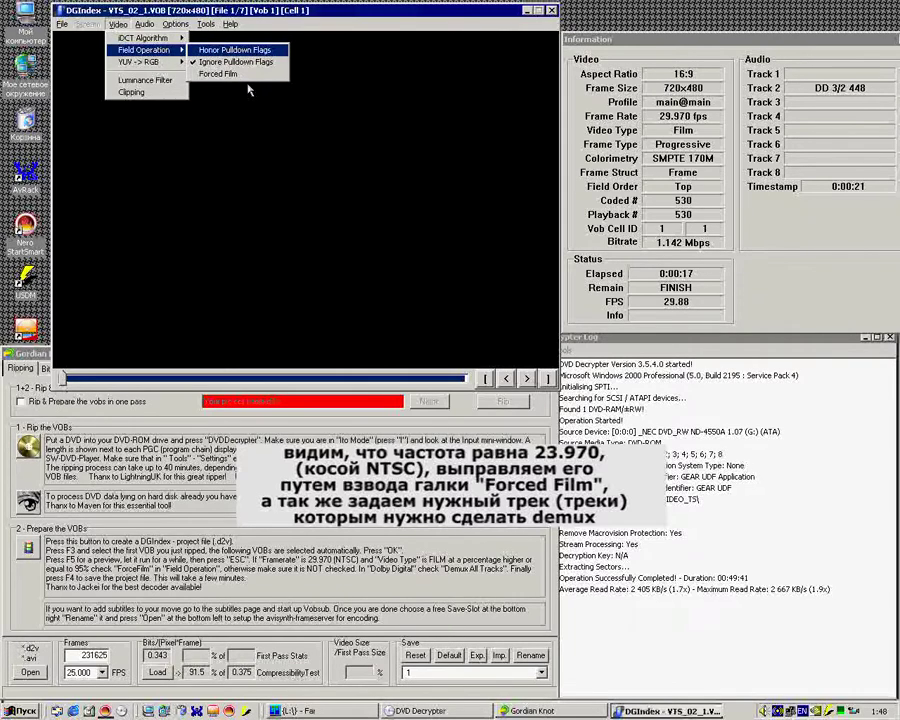
key(Down)
key(Down)
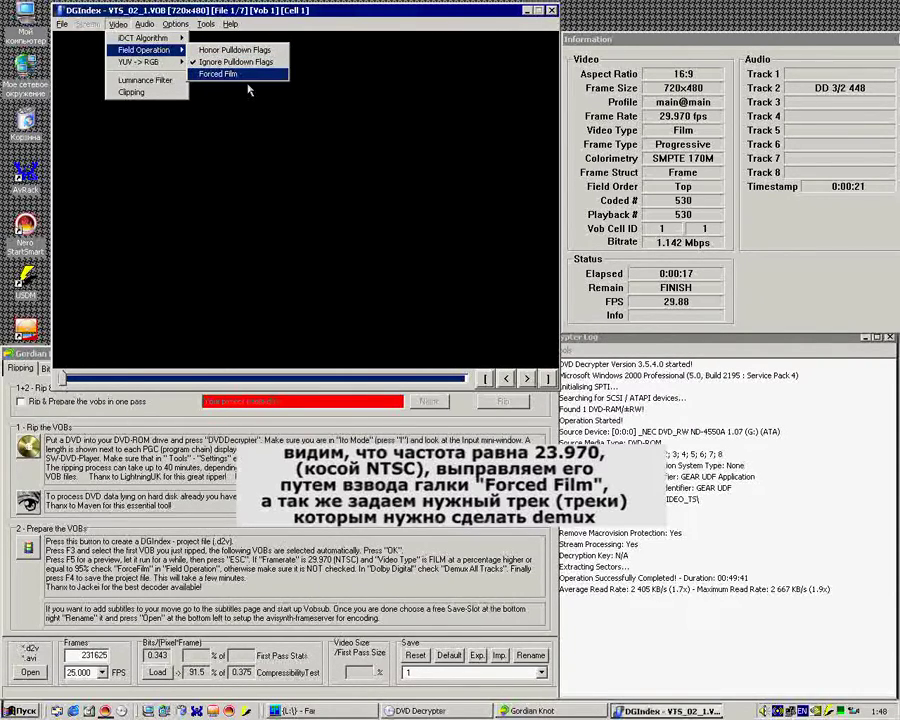
key(Return)
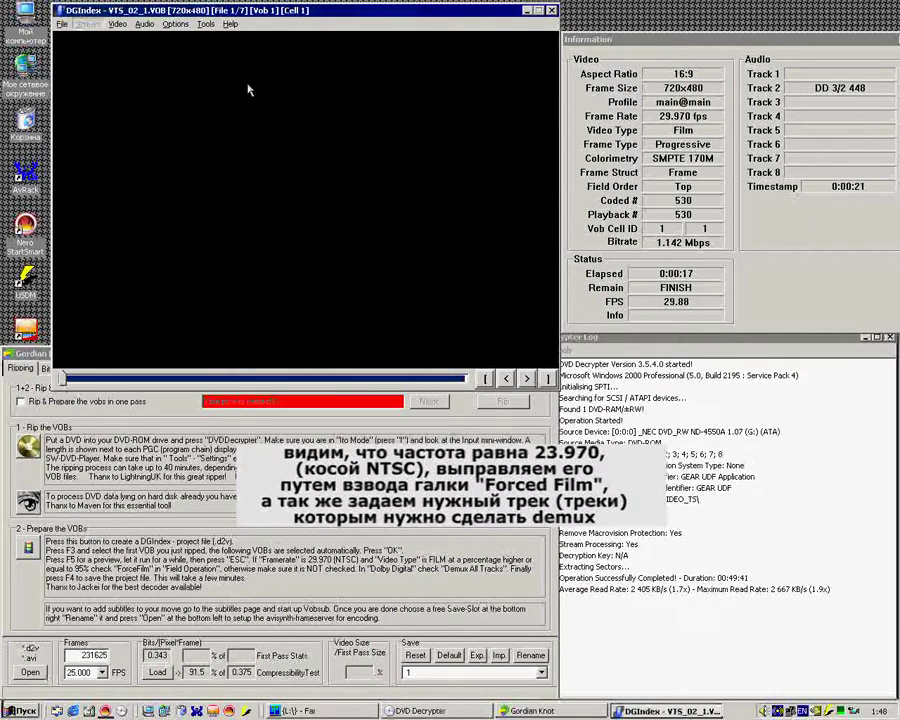
Step: Check the YUV -> RGB conversion setting of the video
key(alt+v)
key(Down)
key(Down)
key(Right)
key(Return)
Step: Set the audio output method to Demux Tracks
key(alt+v)
key(Right)
key(Right)
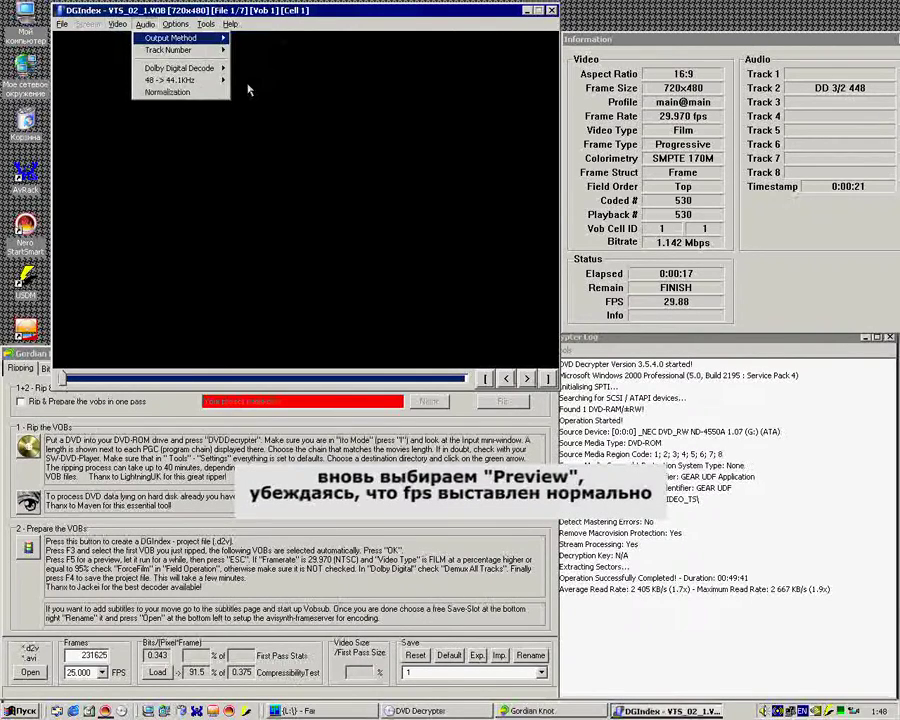
key(Right)
key(Down)
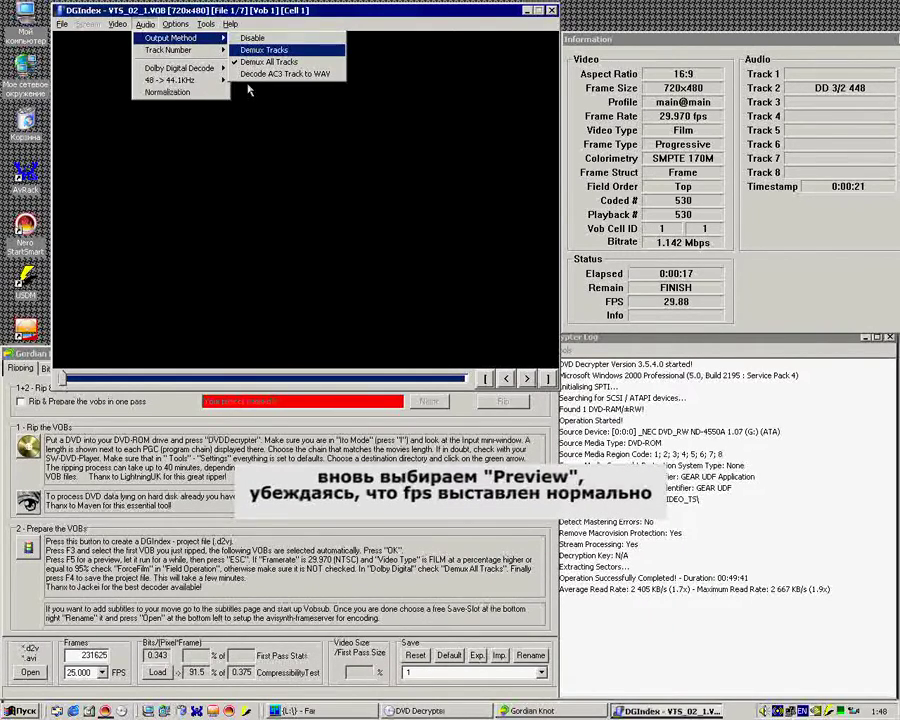
key(Return)
Step: Include Track 2 among the audio tracks chosen for demuxing and review the track selection
key(alt+a)
key(Down)
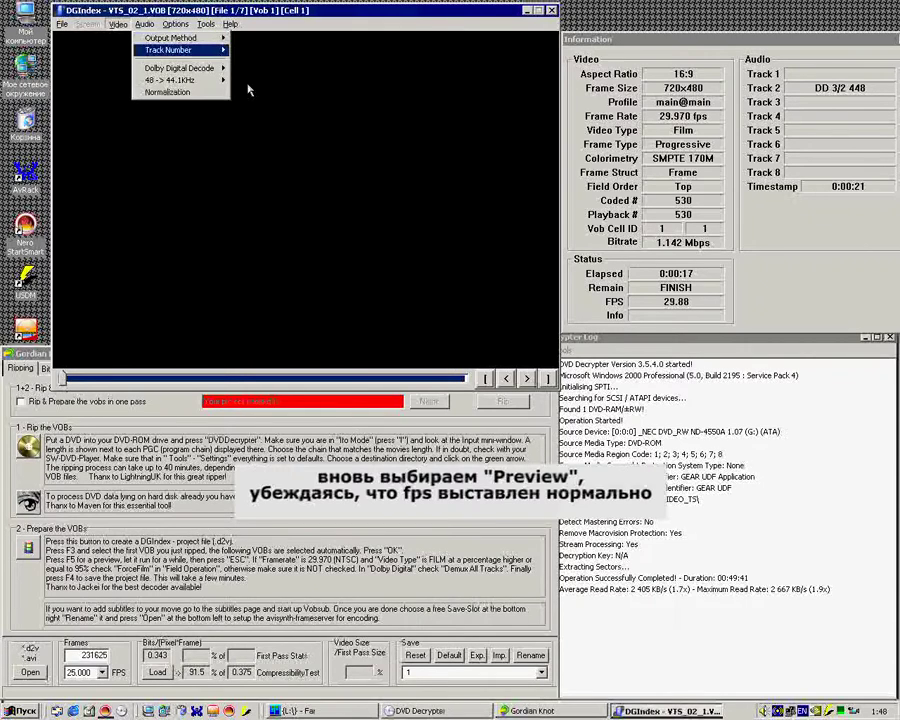
key(Right)
key(Down)
key(Return)
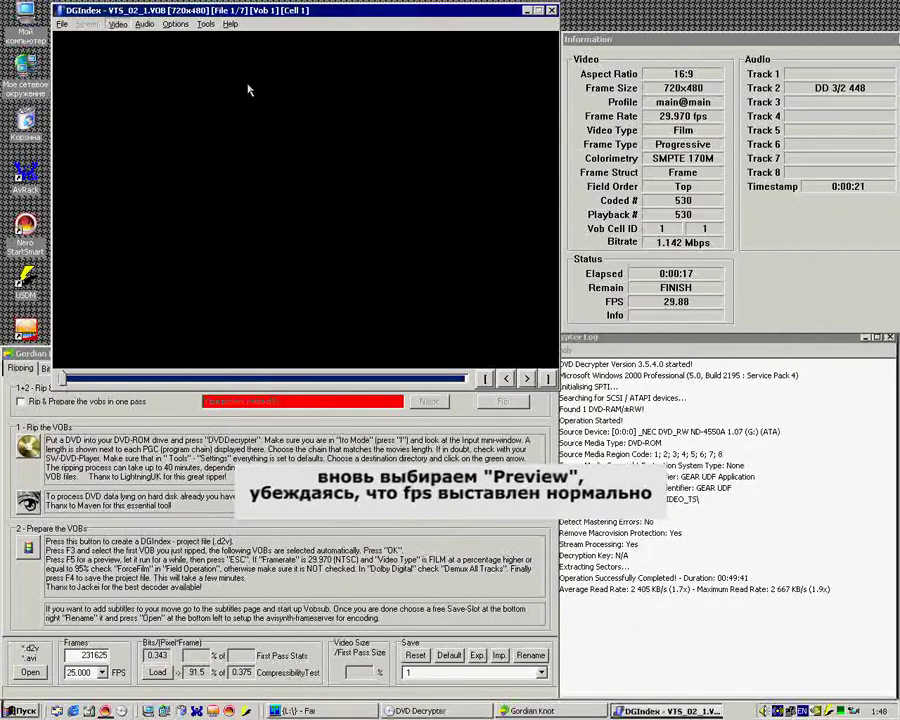
key(alt+a)
key(Down)
key(Right)
key(Up)
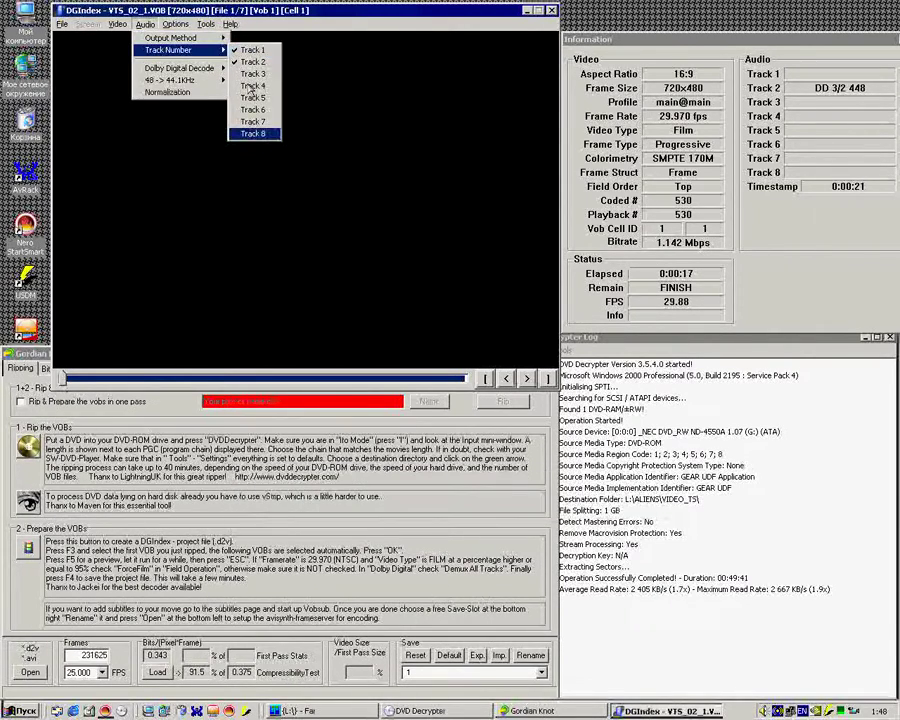
key(Return)
Step: Examine the audio normalization settings and close them without changes
key(alt+a)
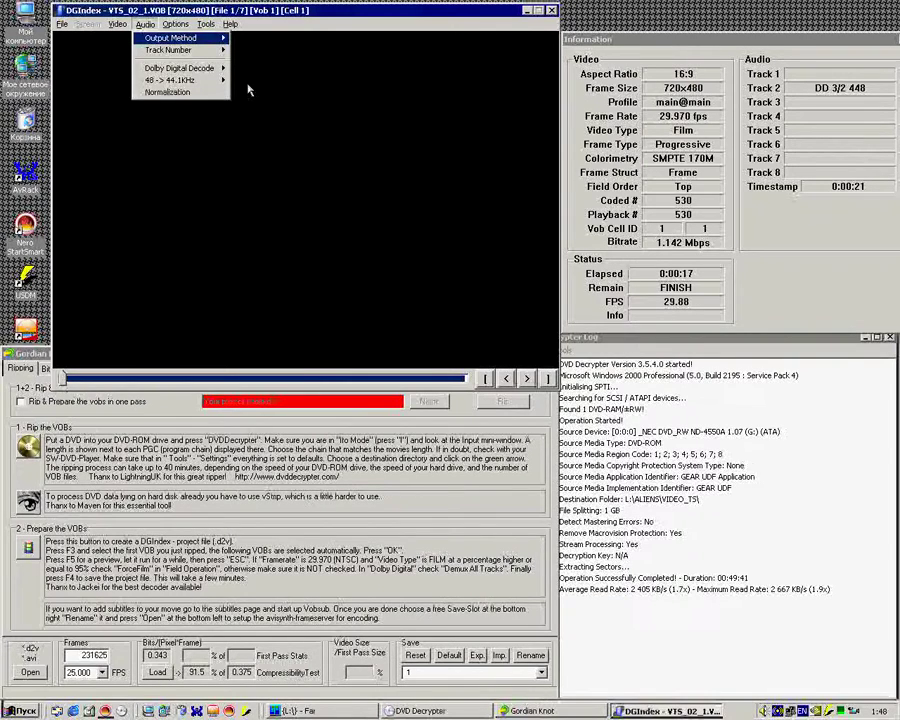
key(Down)
key(Down)
key(Down)
key(Down)
key(Return)
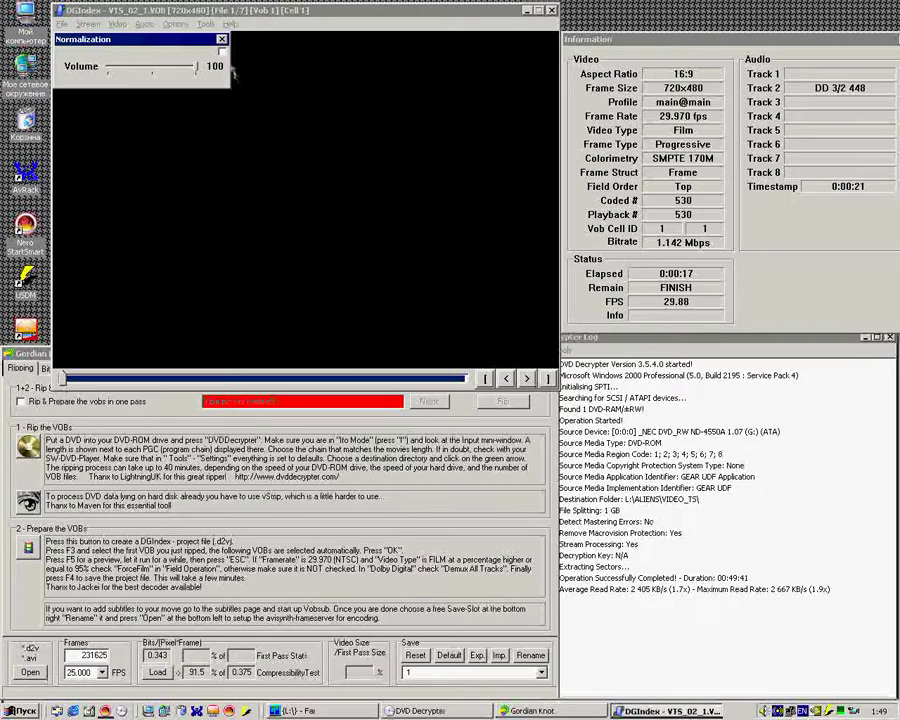
click(222, 39)
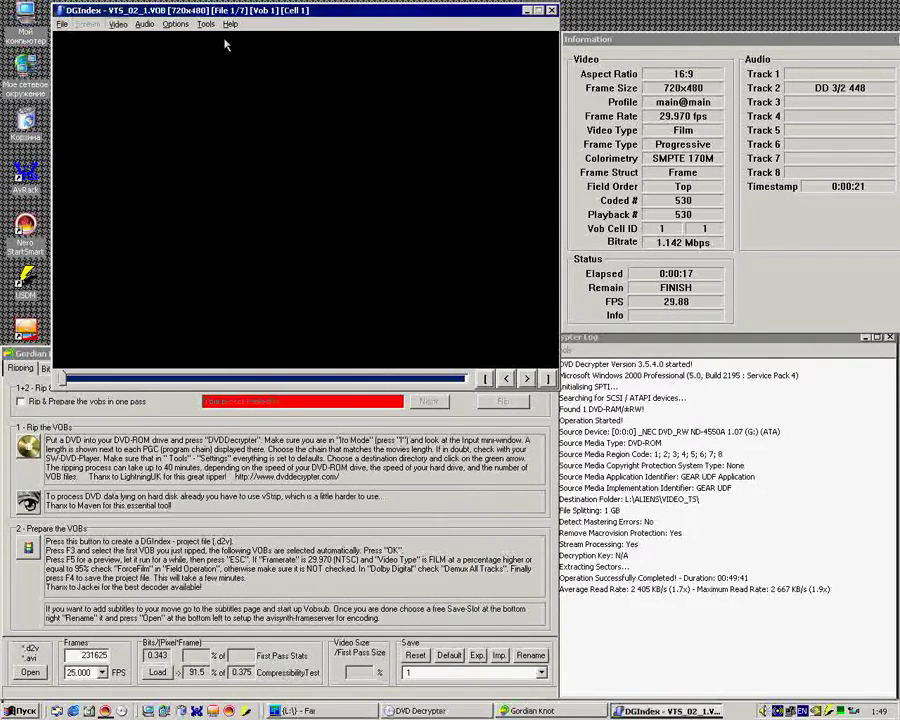
Step: Preview the video again to check the frame rate with Forced Film applied
key(alt+f)
key(Down)
key(Down)
key(Down)
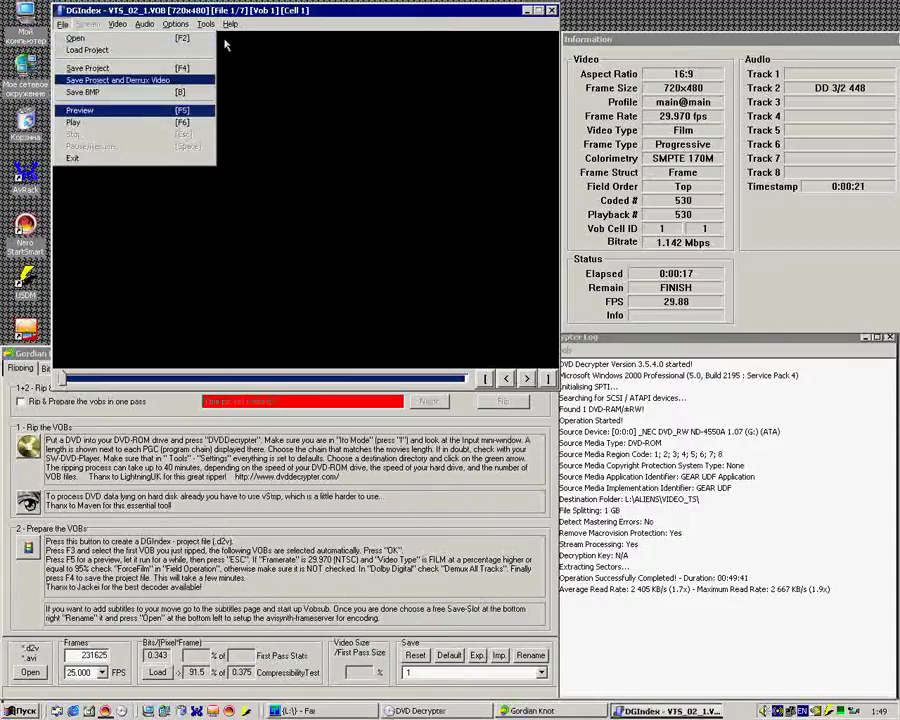
key(Down)
key(Down)
key(Return)
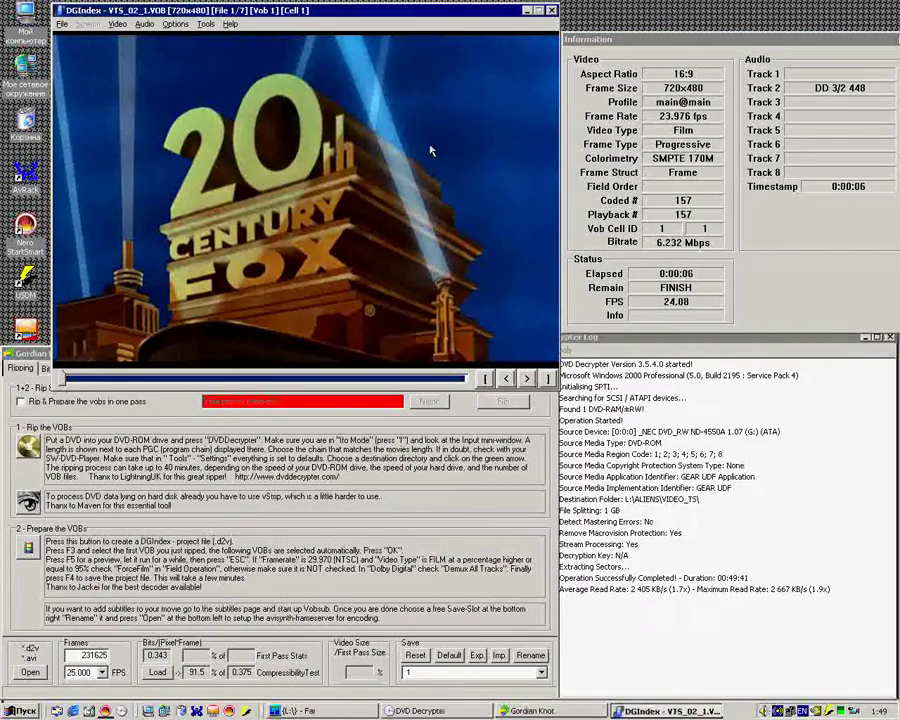
Step: Save the DGIndex project as VTS_02_1 in the VIDEO_TS folder
key(alt+f)
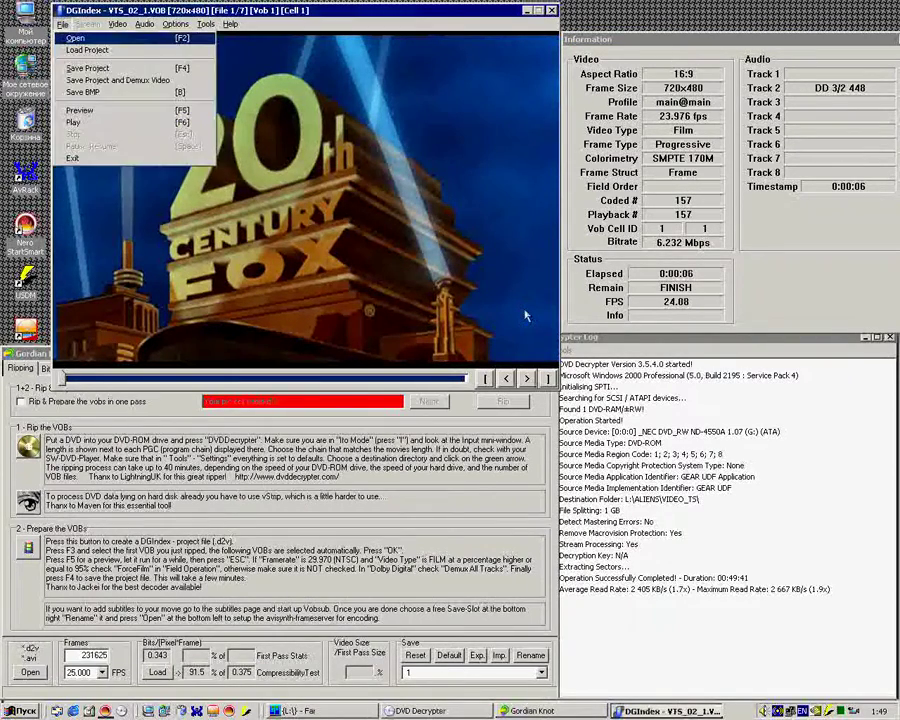
key(Down)
key(Down)
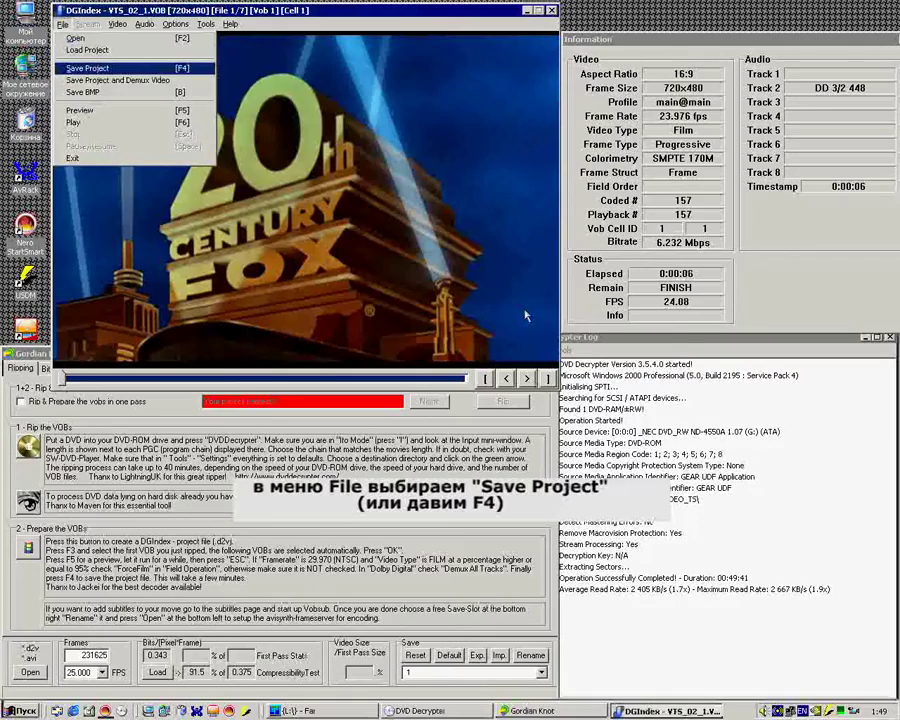
key(Return)
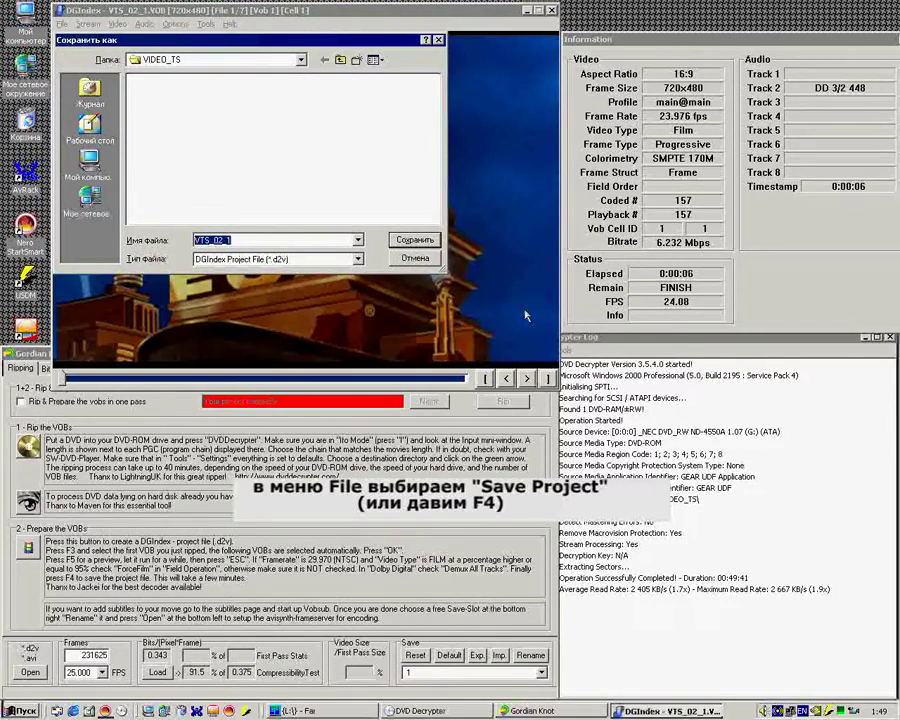
key(Return)
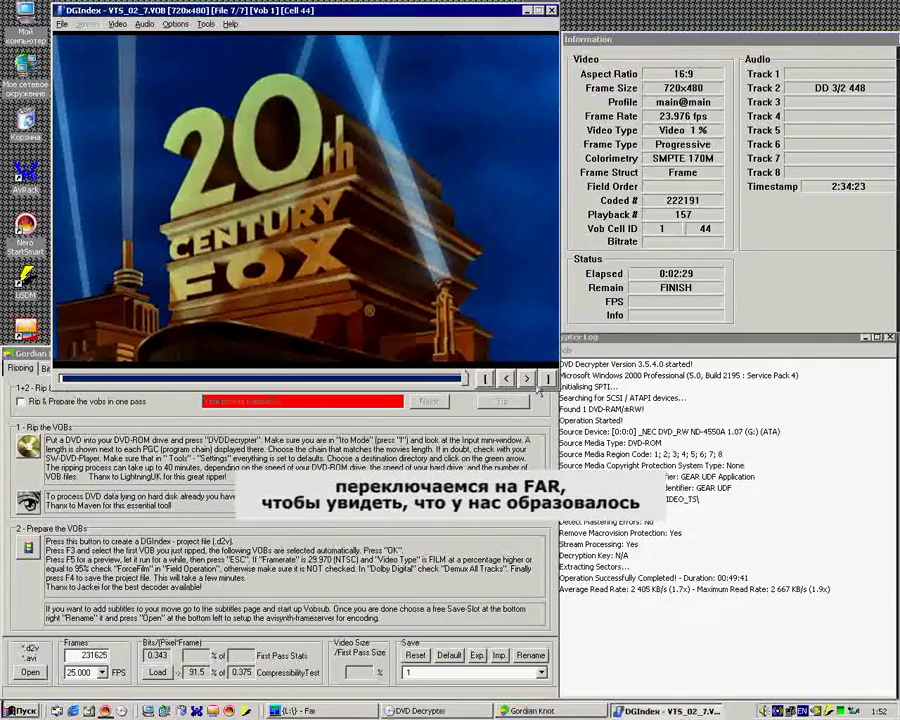
Step: Switch to Far and read the VTS_02 stream information text file in L:\ALIENS\VIDEO_TS
key(alt+Tab)
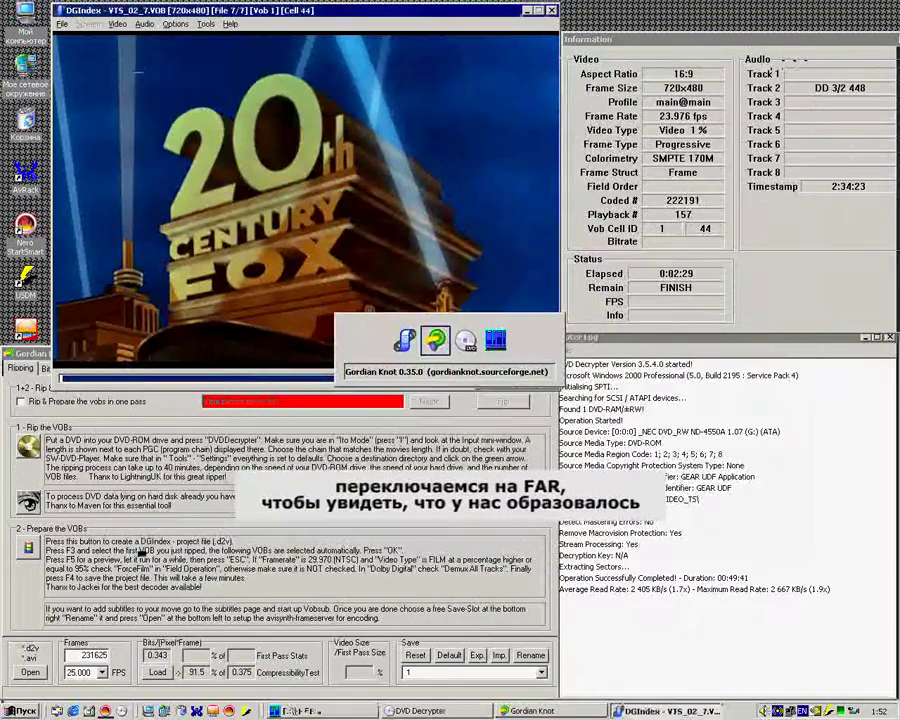
key(Down)
key(Return)
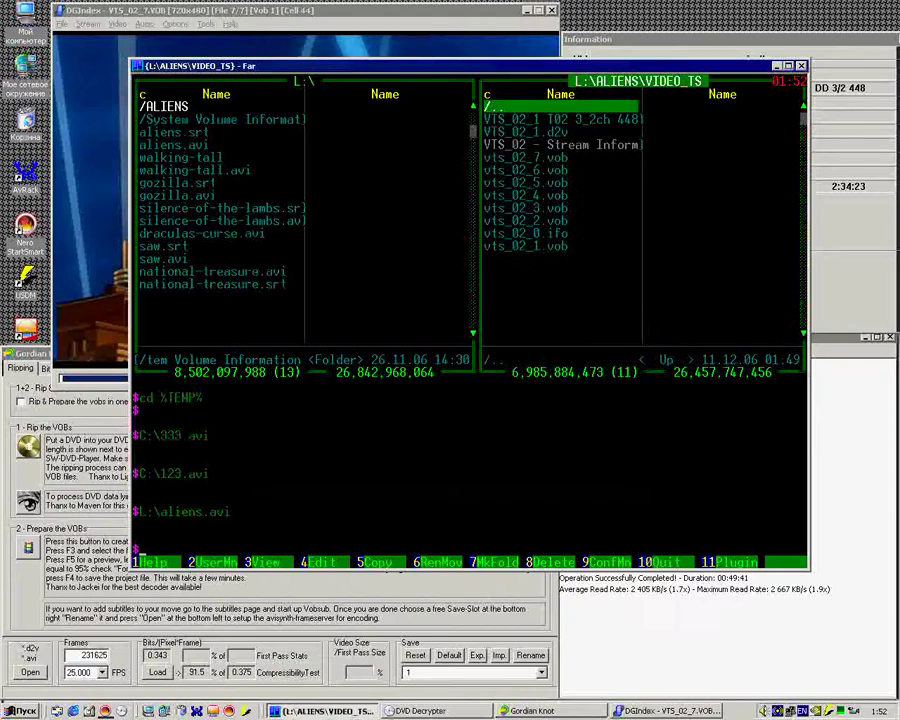
key(Down)
key(Down)
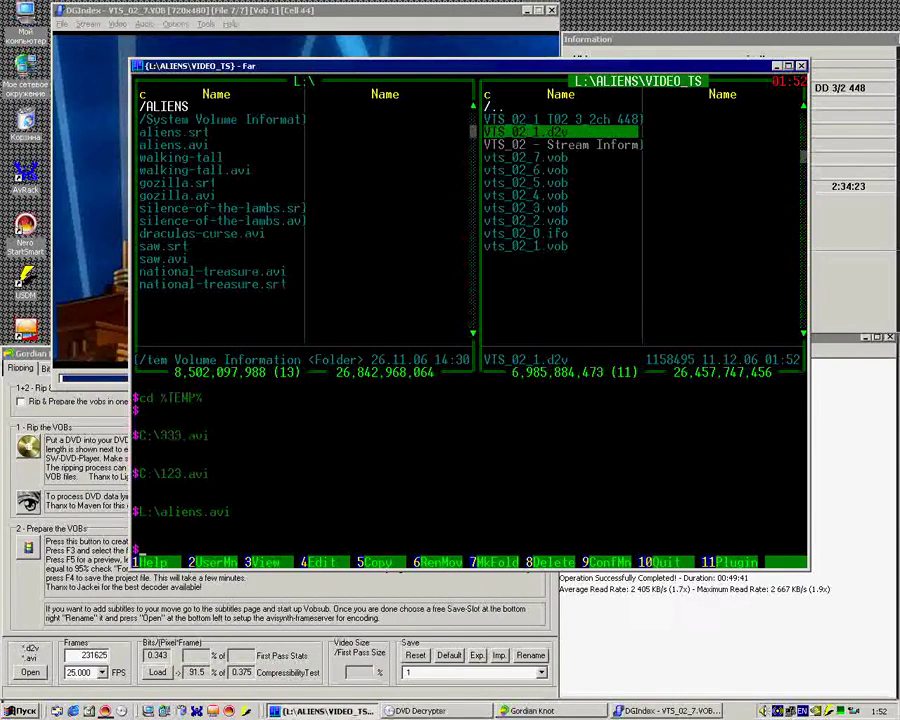
key(Down)
key(F4)
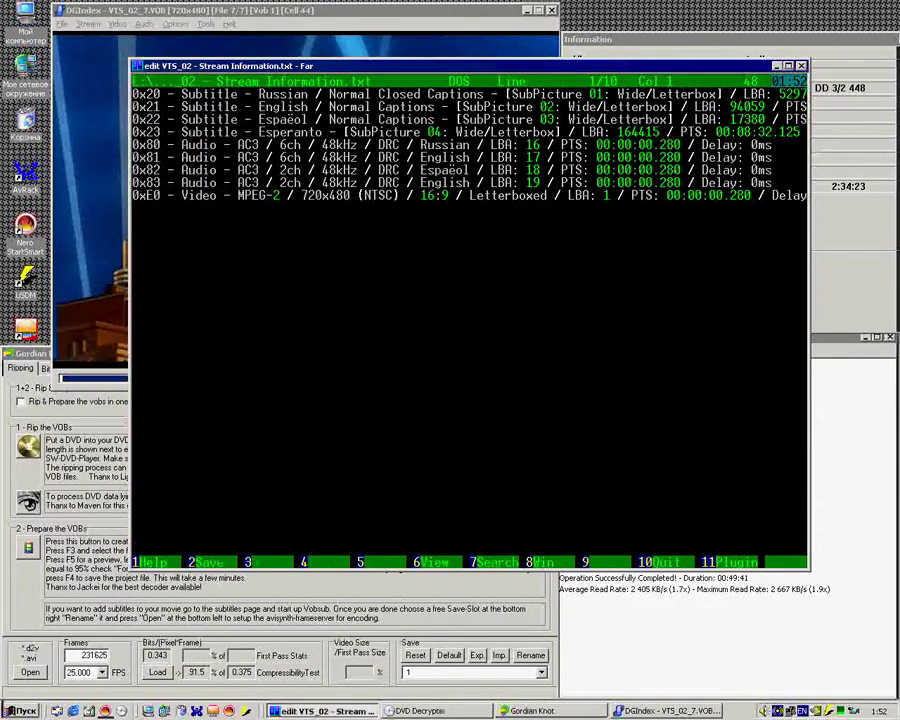
key(Escape)
Step: Examine the contents of the VTS_02_1.d2v project file and the demuxed AC3 file
key(Up)
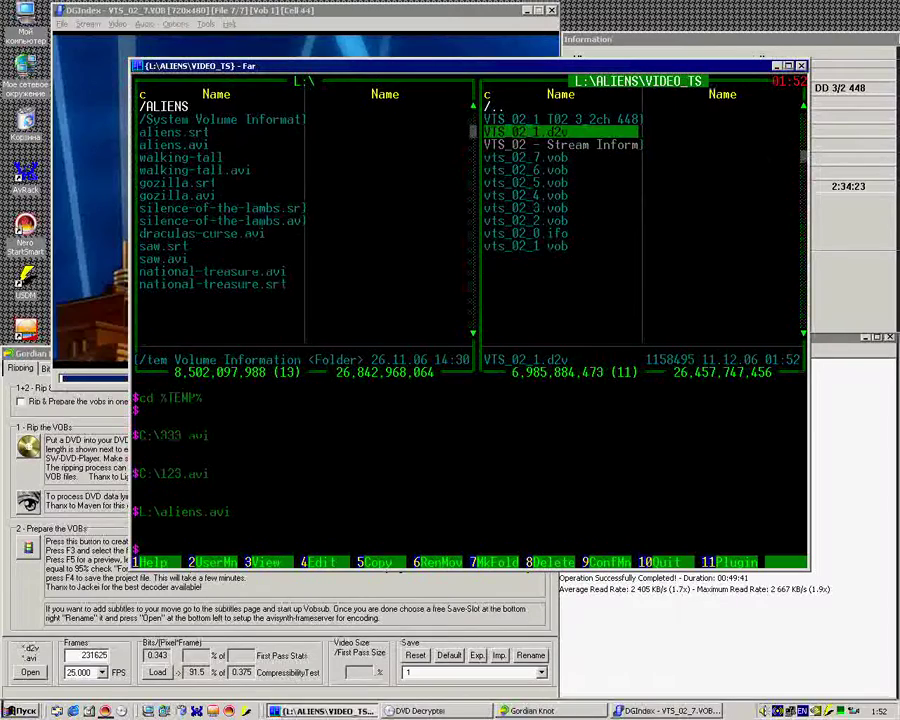
key(F4)
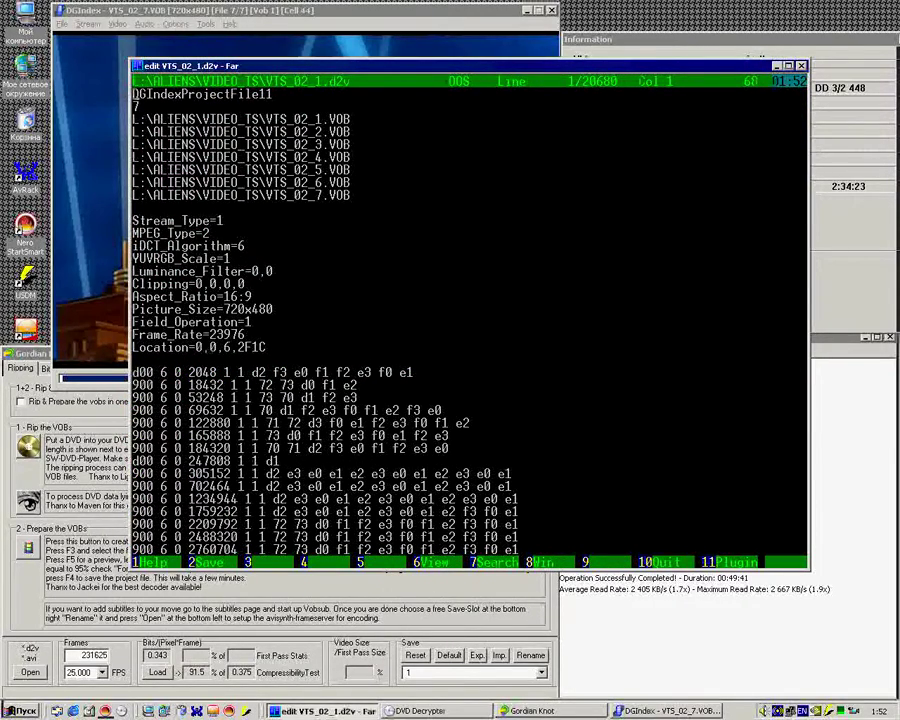
key(Escape)
key(Up)
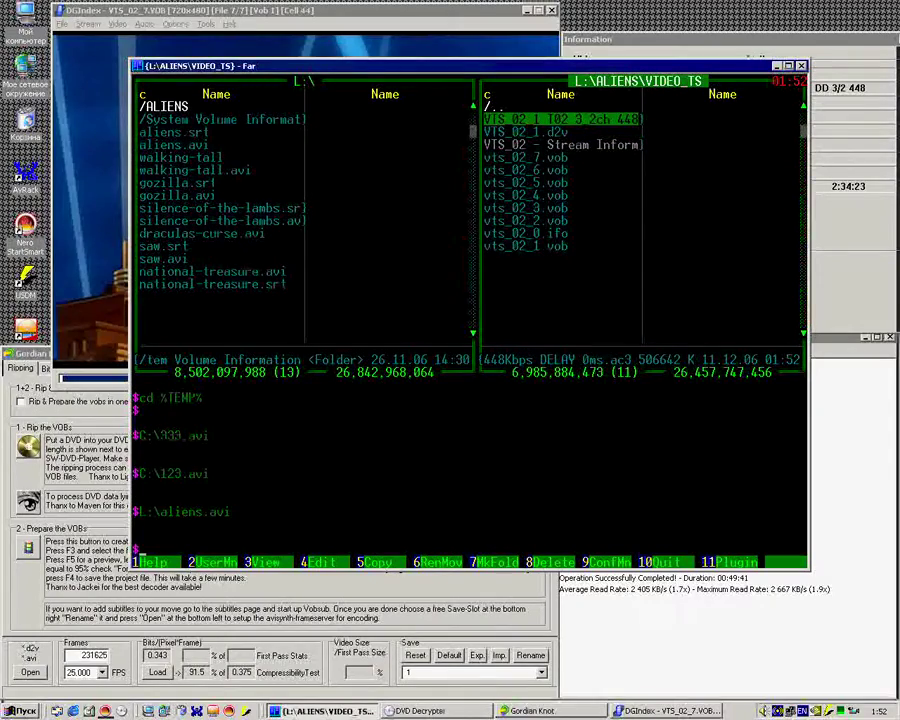
key(F3)
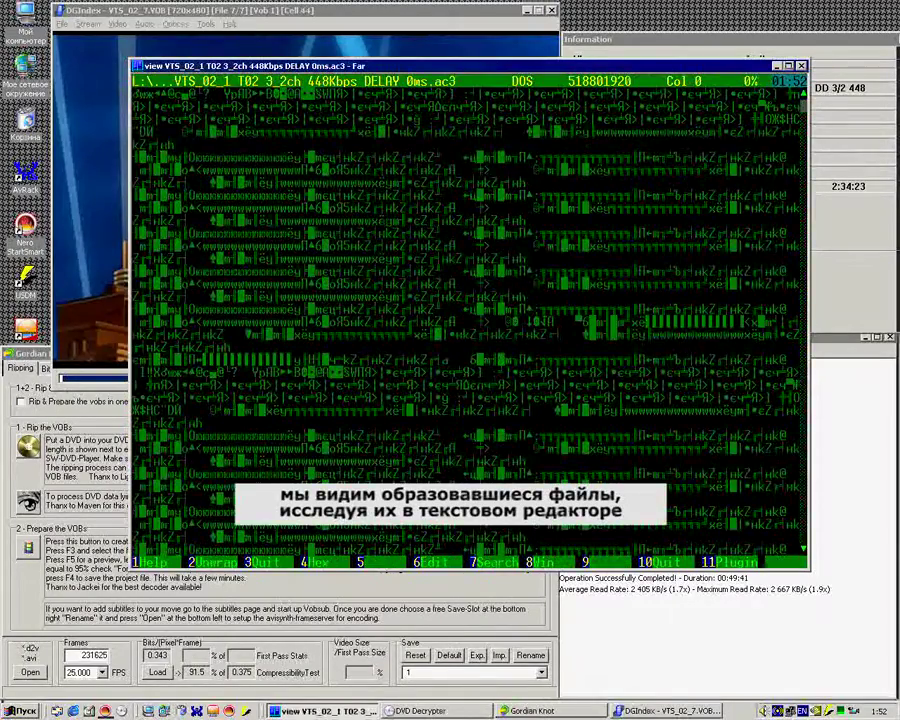
key(F4)
key(Escape)
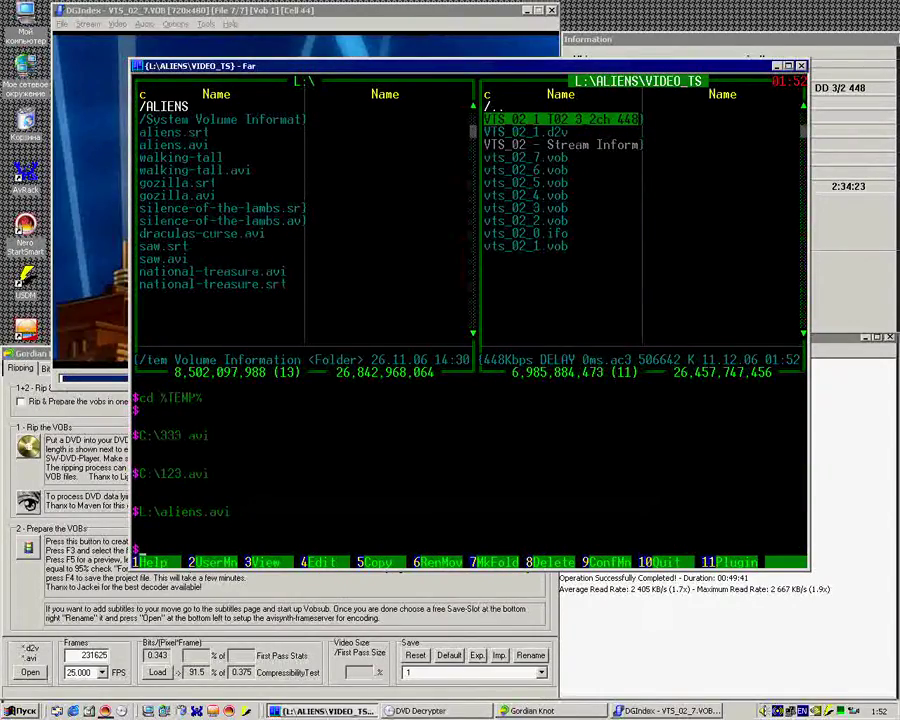
key(alt+space)
key(n)
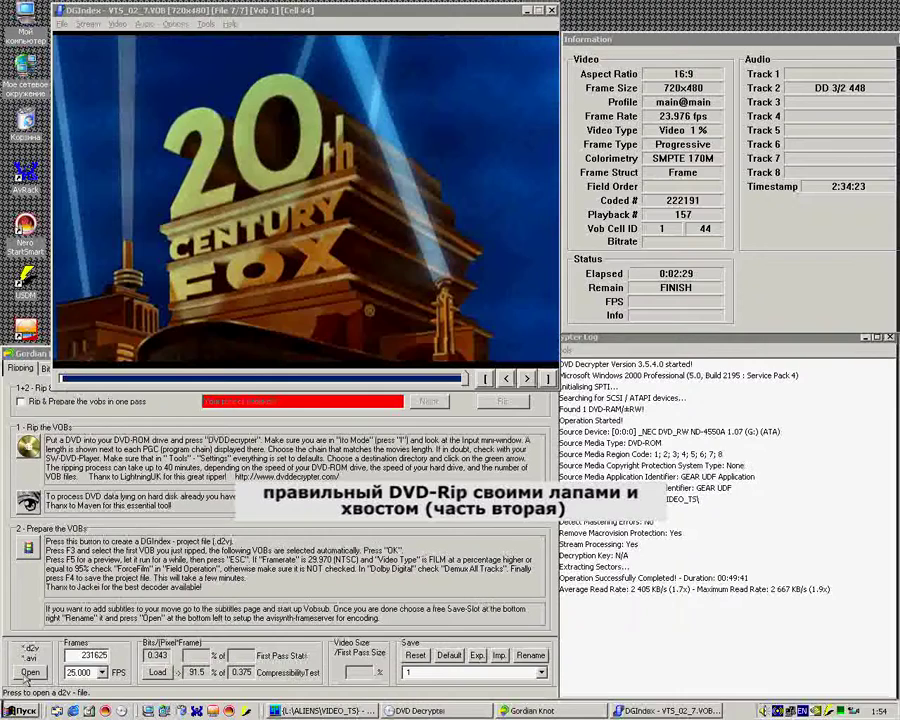
Step: Load the project file VTS_02_1.d2v from the VIDEO_TS folder into Gordian Knot
click(30, 672)
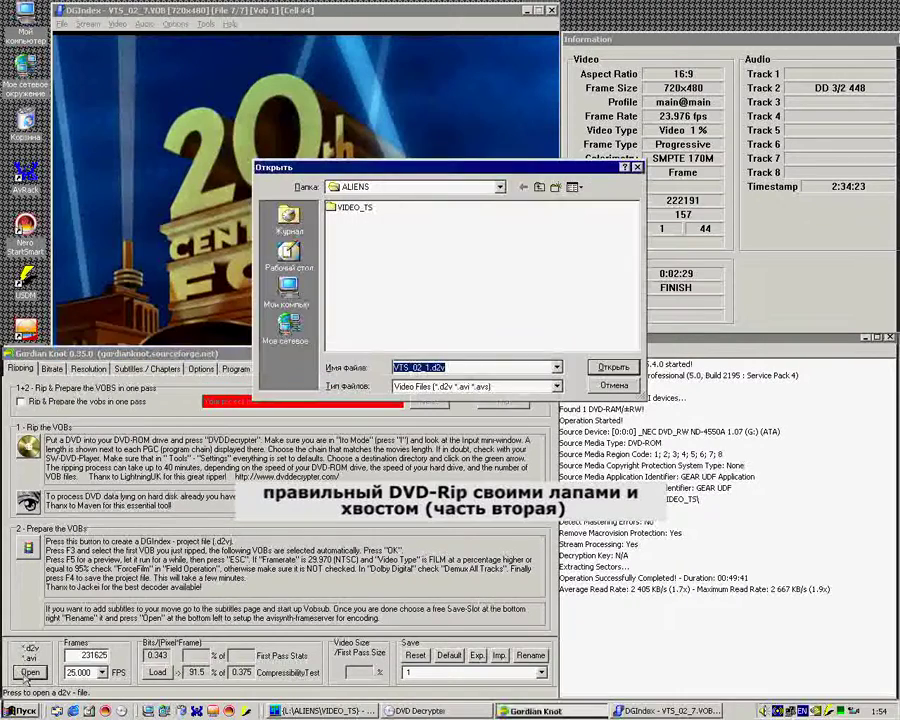
key(shift+Tab)
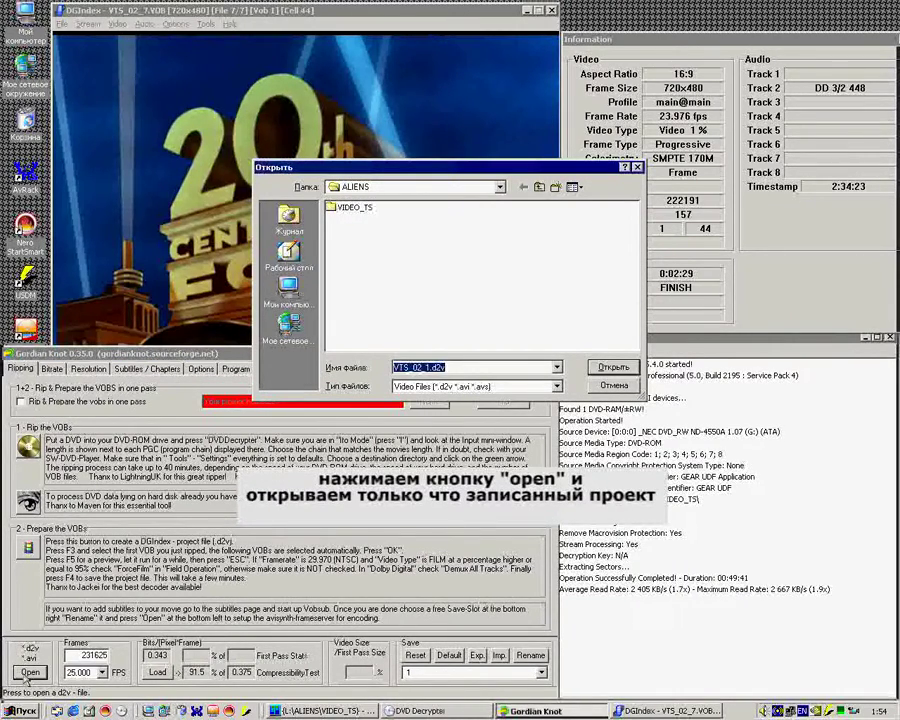
text(L:\)
key(shift+Home)
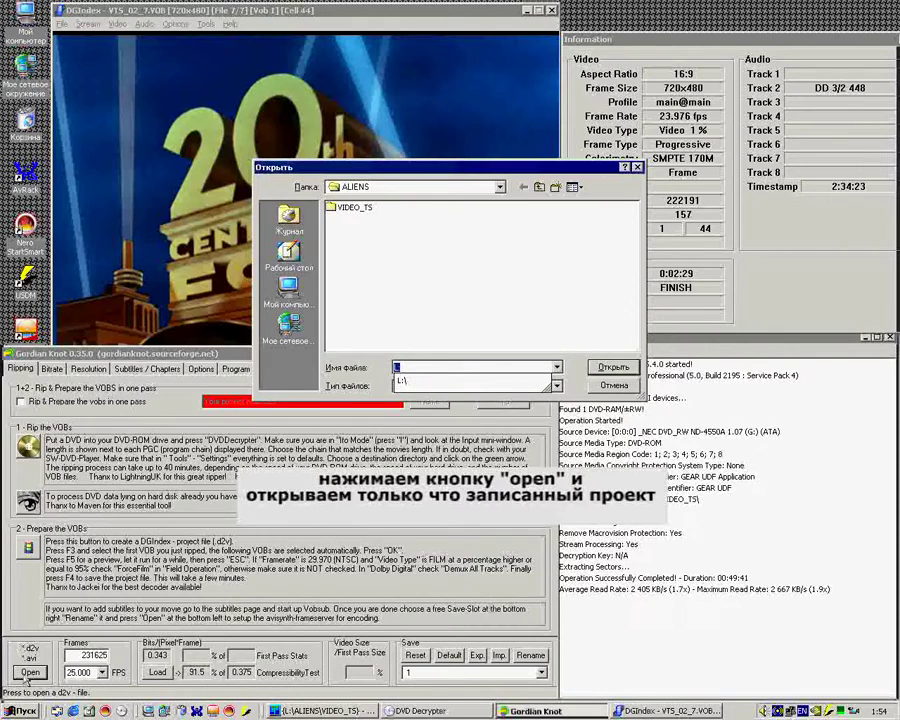
key(BackSpace)
key(shift+Tab)
key(Return)
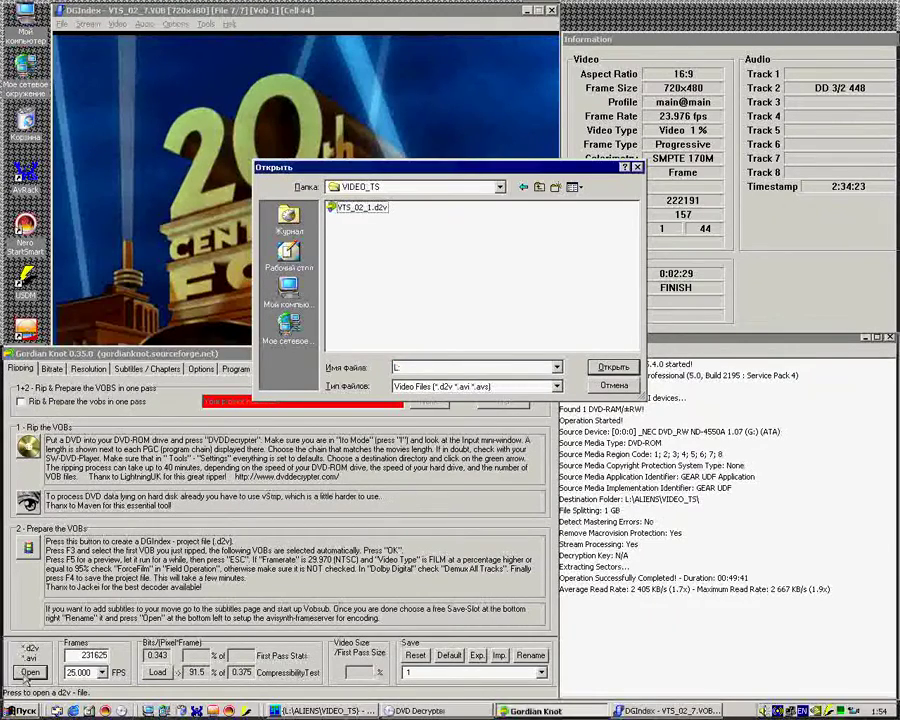
key(Down)
key(Return)
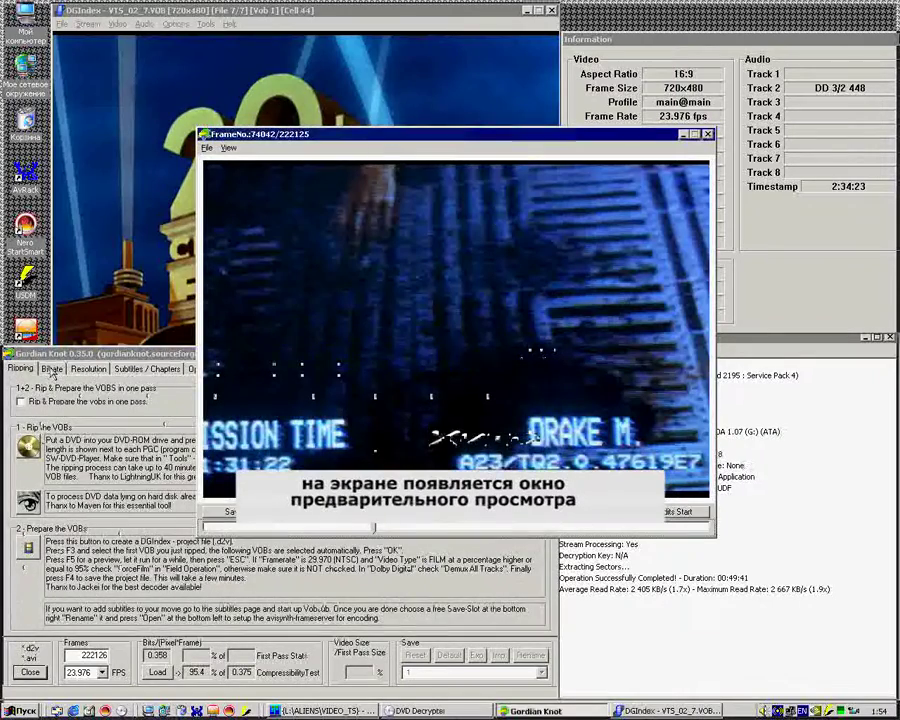
Step: Set the container to AVI and the codec to DivX 5, with frame-overhead calculation enabled
click(54, 370)
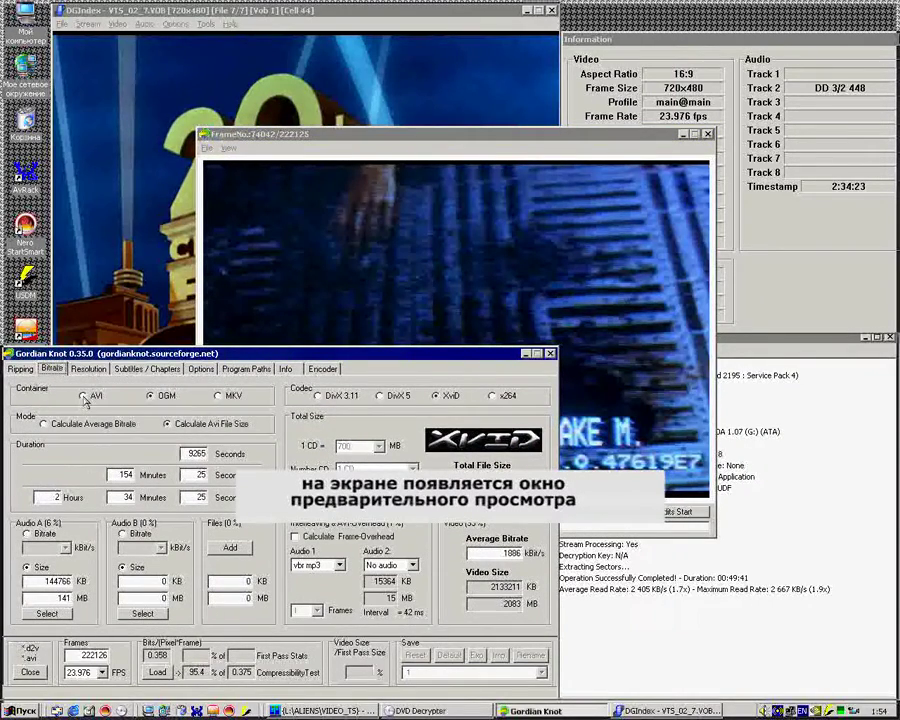
click(84, 396)
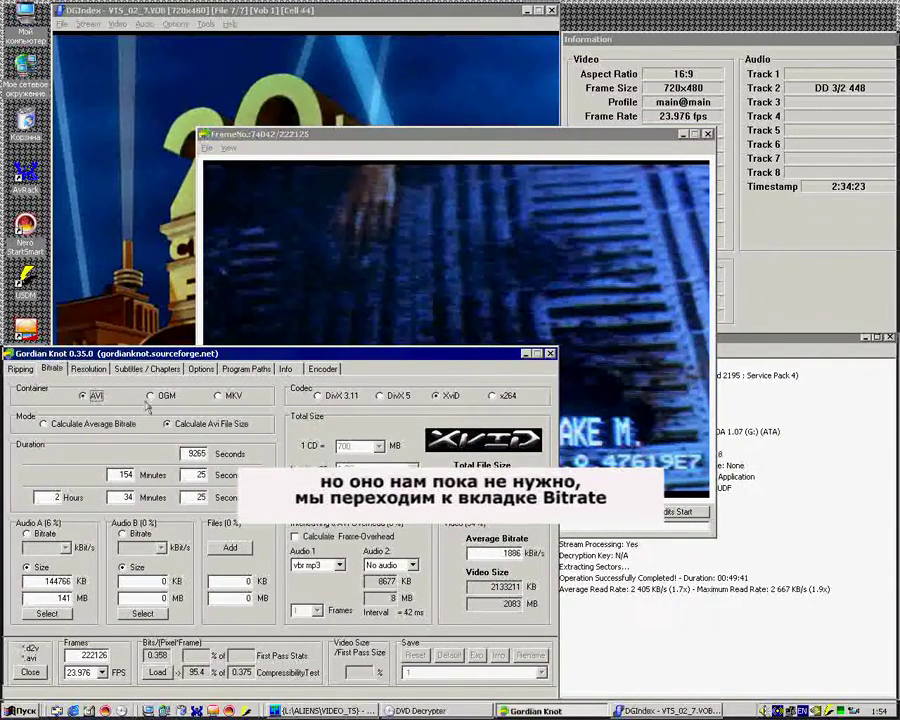
click(379, 396)
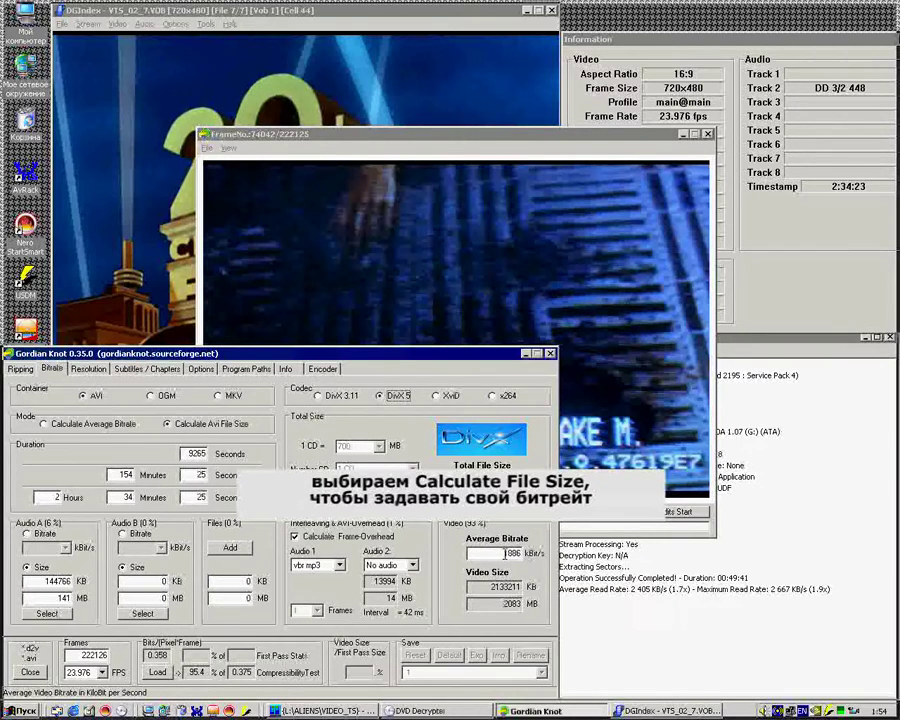
Step: Set the average video bitrate to 1669 kBit/s and the Audio A bitrate to 128 kBit/s, keeping Audio 1 as vbr mp3
double_click(507, 553)
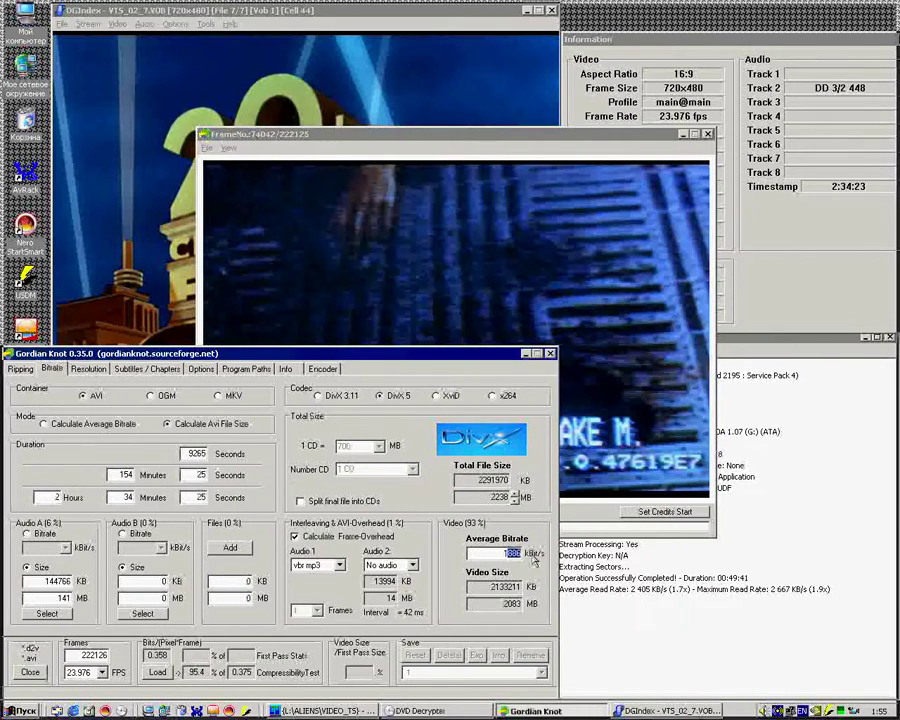
text(1665)
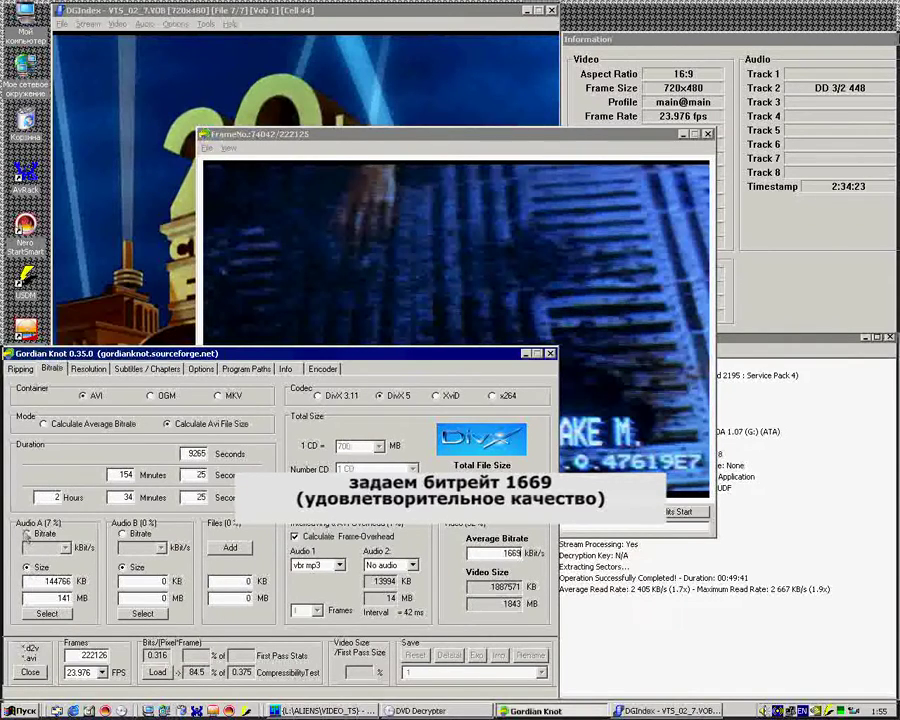
click(27, 534)
click(65, 548)
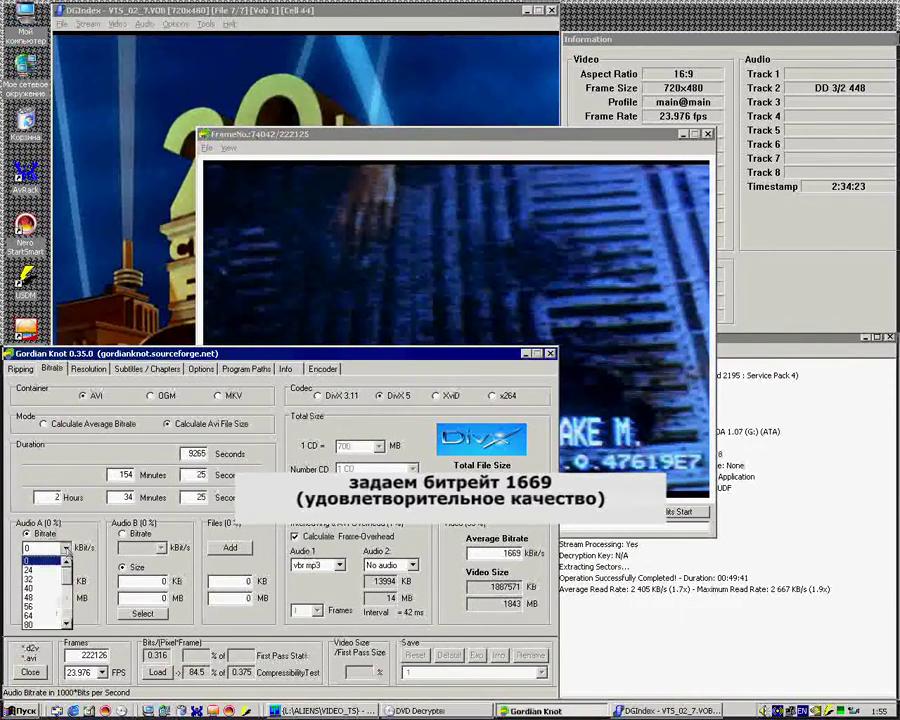
scroll(50, 585, down, 3)
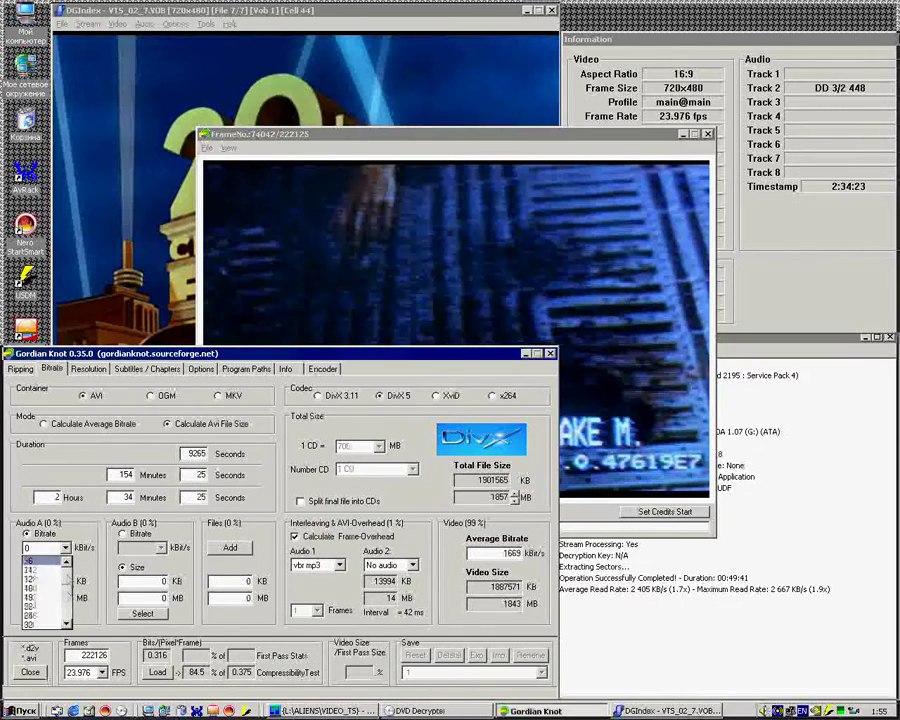
click(53, 580)
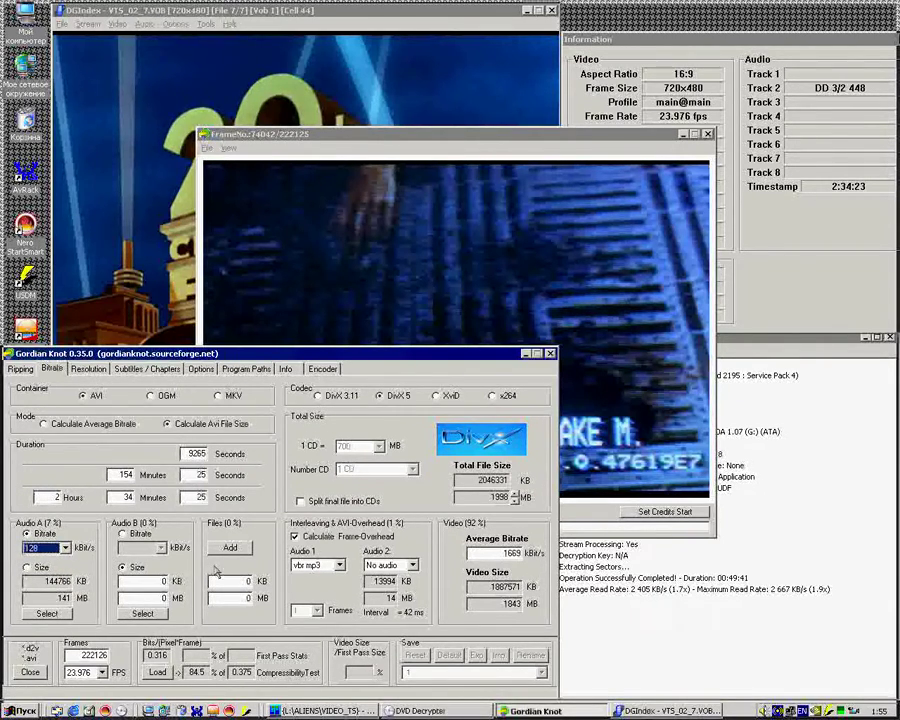
click(339, 566)
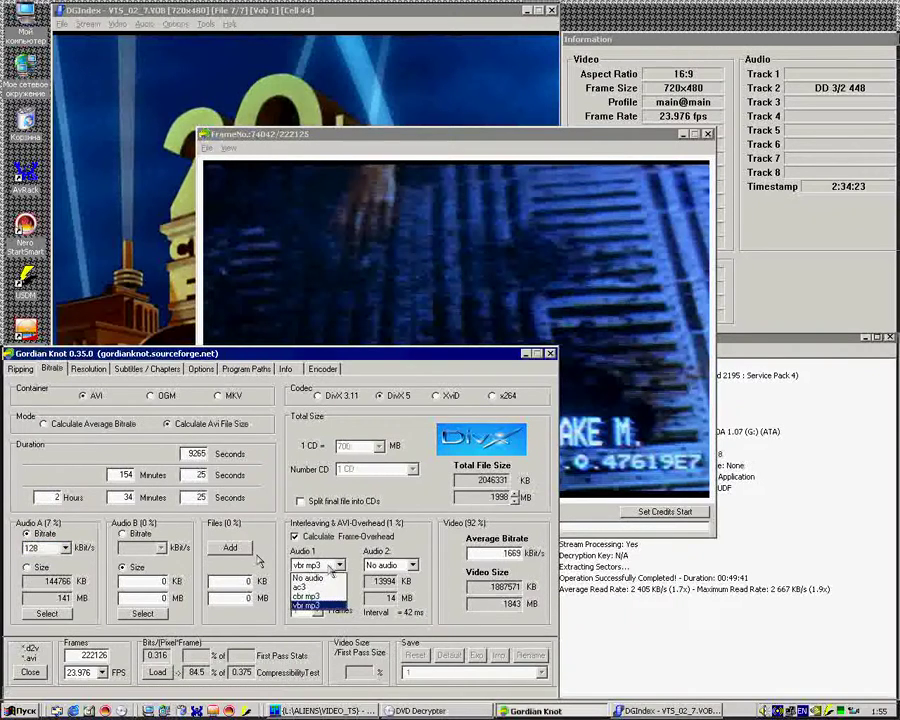
click(338, 567)
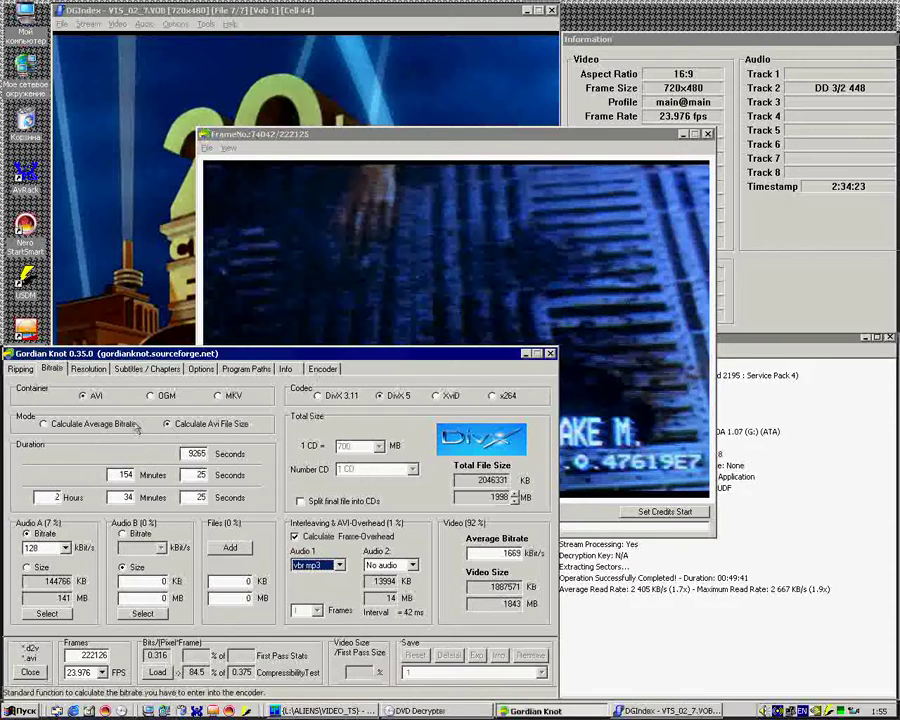
Step: Set the input resolution to NTSC and the input pixel aspect ratio to NTSC anamorphic (16:9)
click(88, 369)
click(40, 457)
click(200, 408)
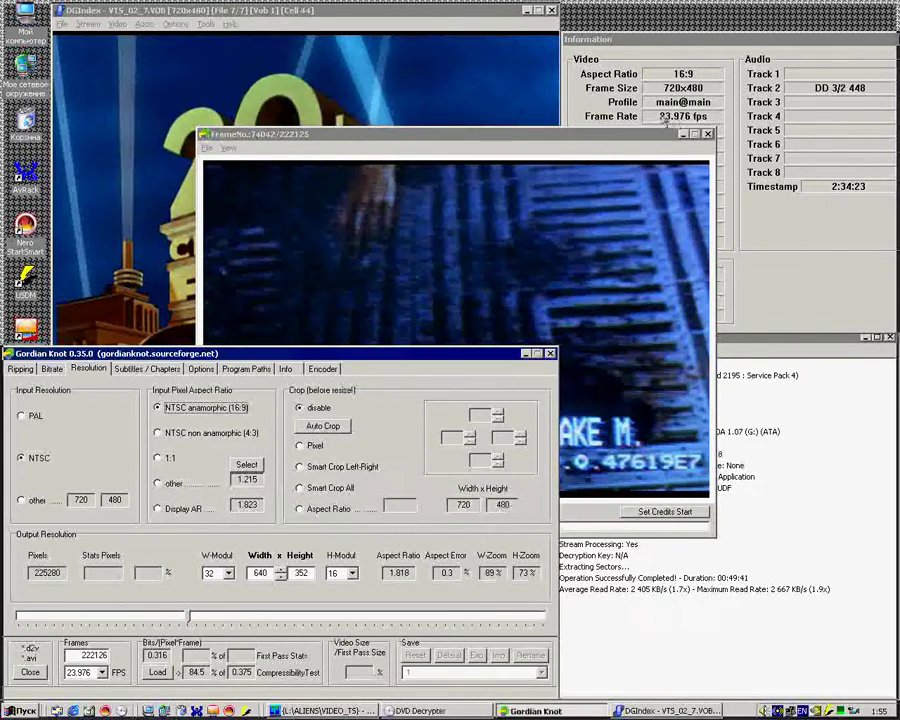
Step: Auto-crop the video's black borders and reduce the right-side crop to 0
click(333, 428)
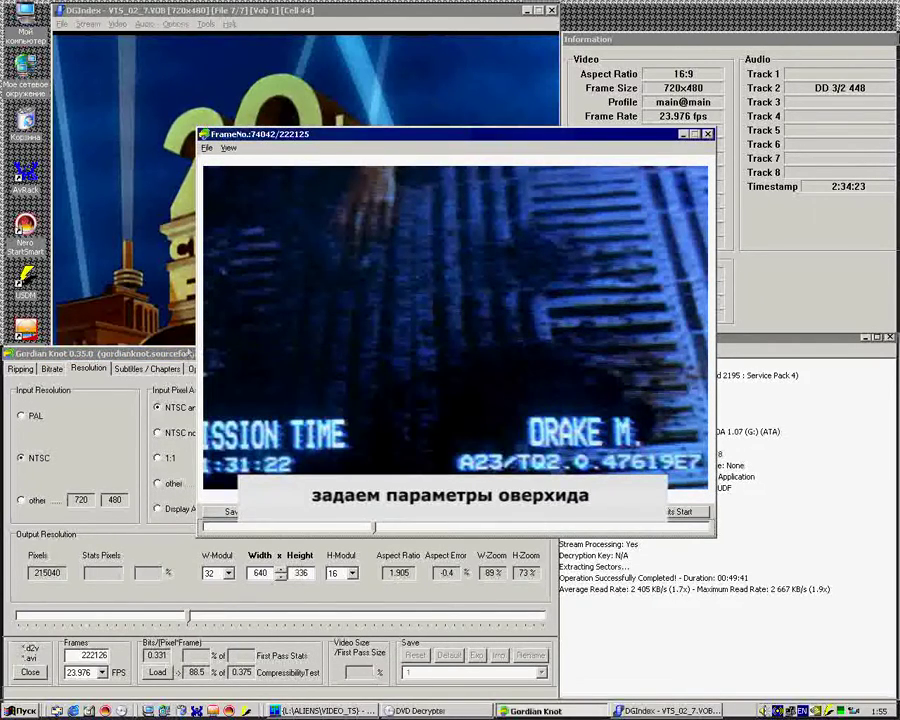
click(521, 441)
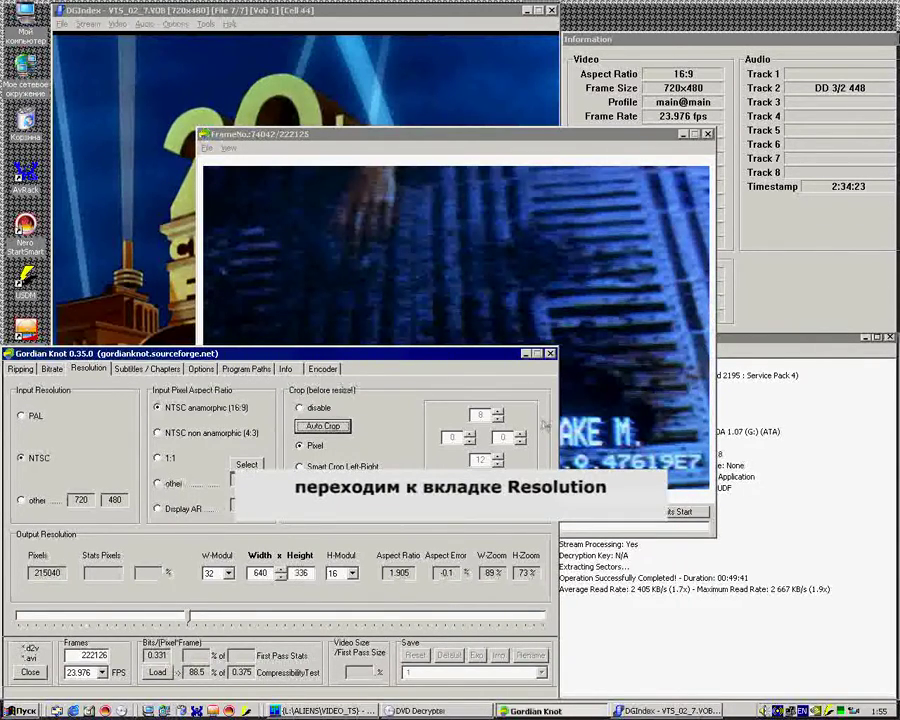
Step: Try lowering the top crop to 4 pixels to compare the preview's upper edge, and restore it to 8
click(500, 420)
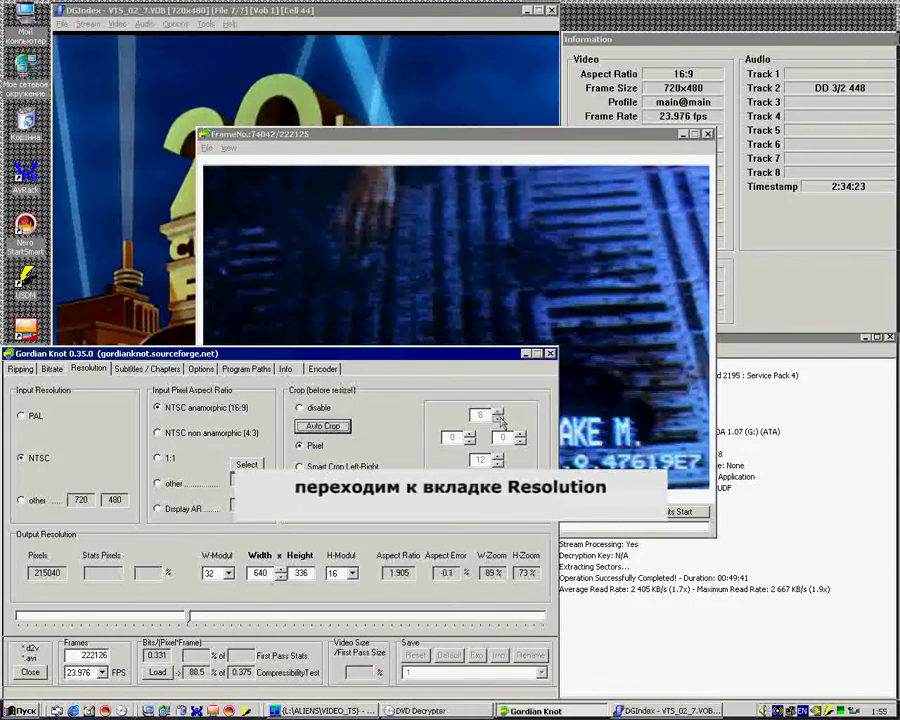
key(Down)
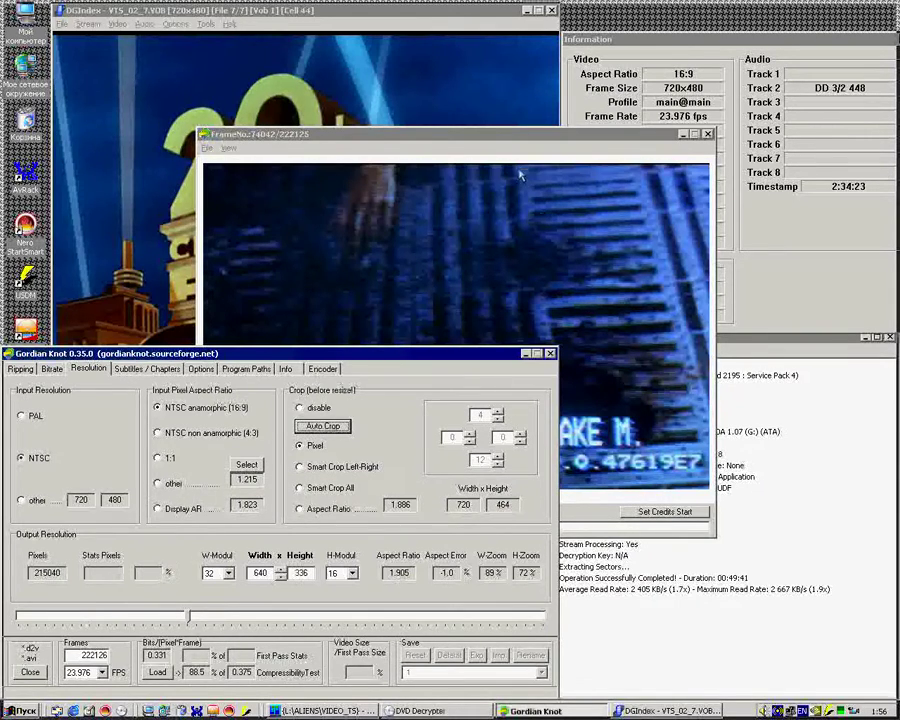
key(Down)
click(499, 411)
click(499, 411)
click(499, 412)
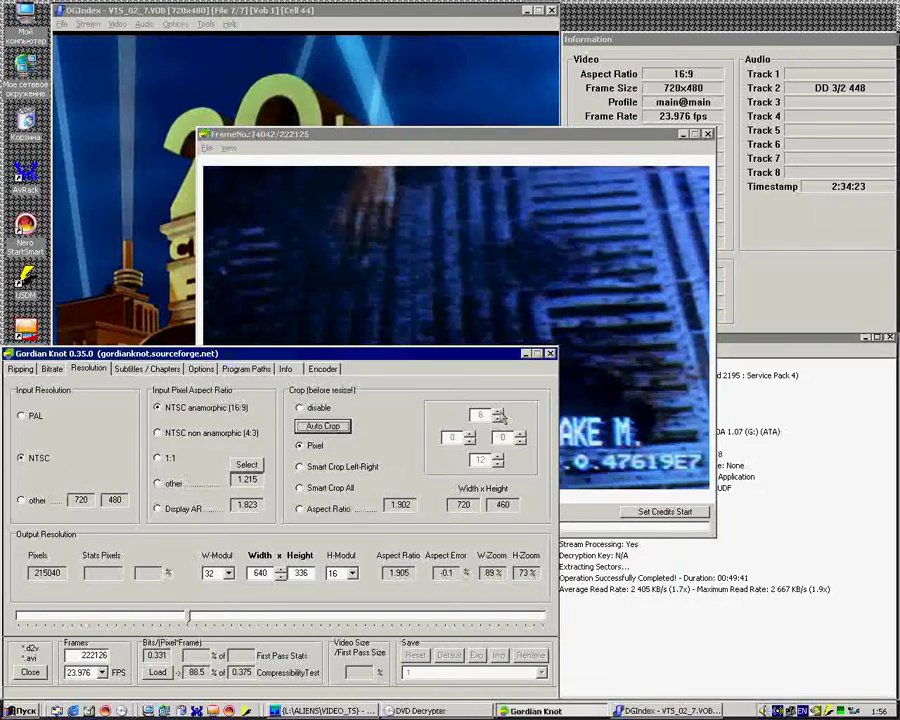
Step: Set the bottom crop to 10 pixels and check the picture edges on a scene further into the film
click(498, 464)
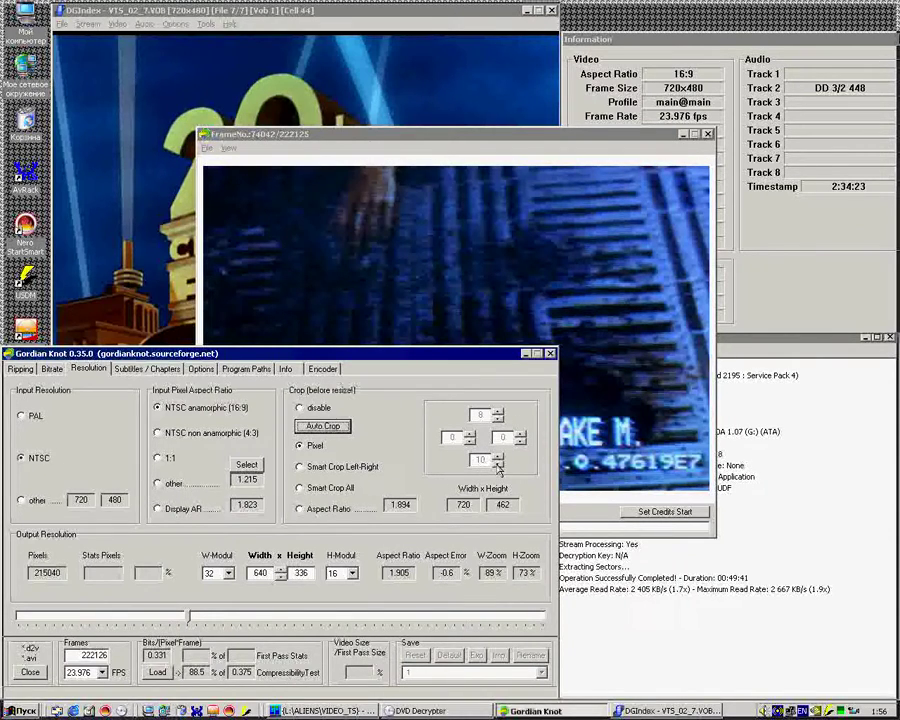
click(498, 464)
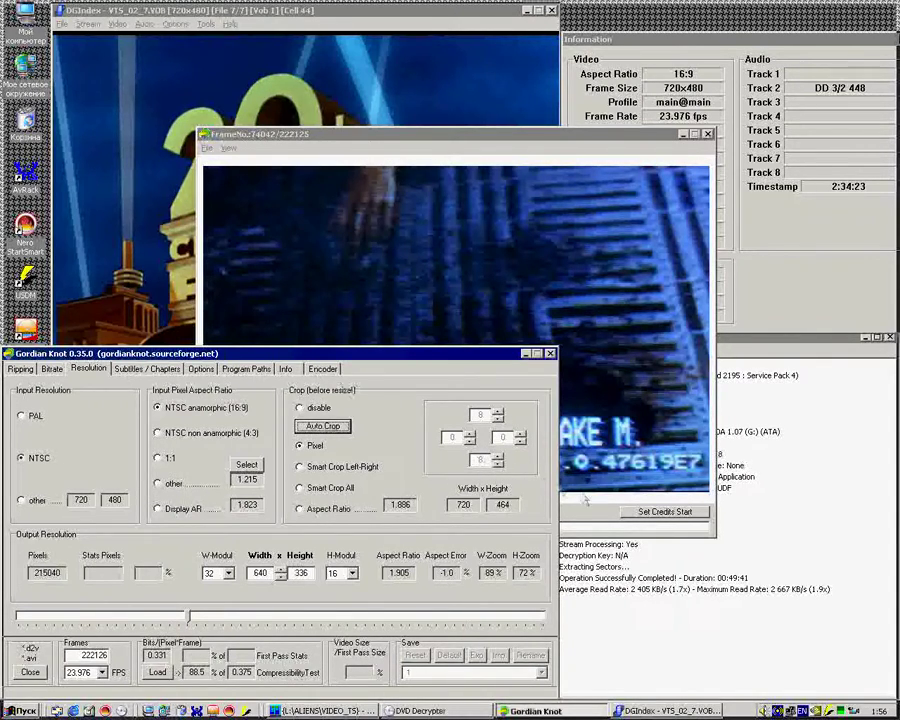
click(498, 456)
click(456, 250)
drag(372, 530, 538, 529)
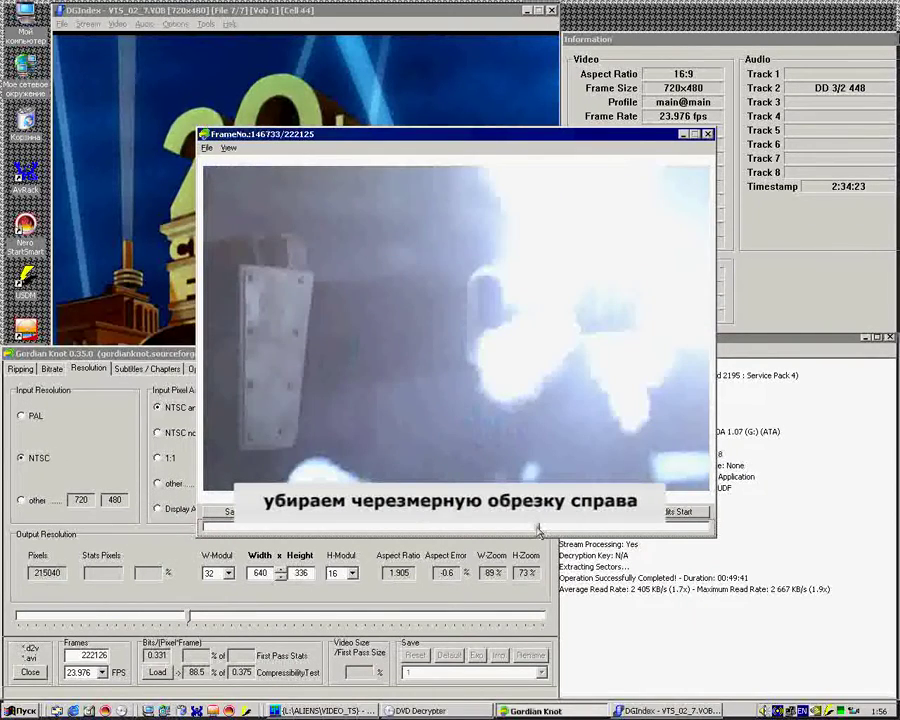
Step: Try lowering the top crop to 6 pixels on this scene, and restore it to 8
click(180, 356)
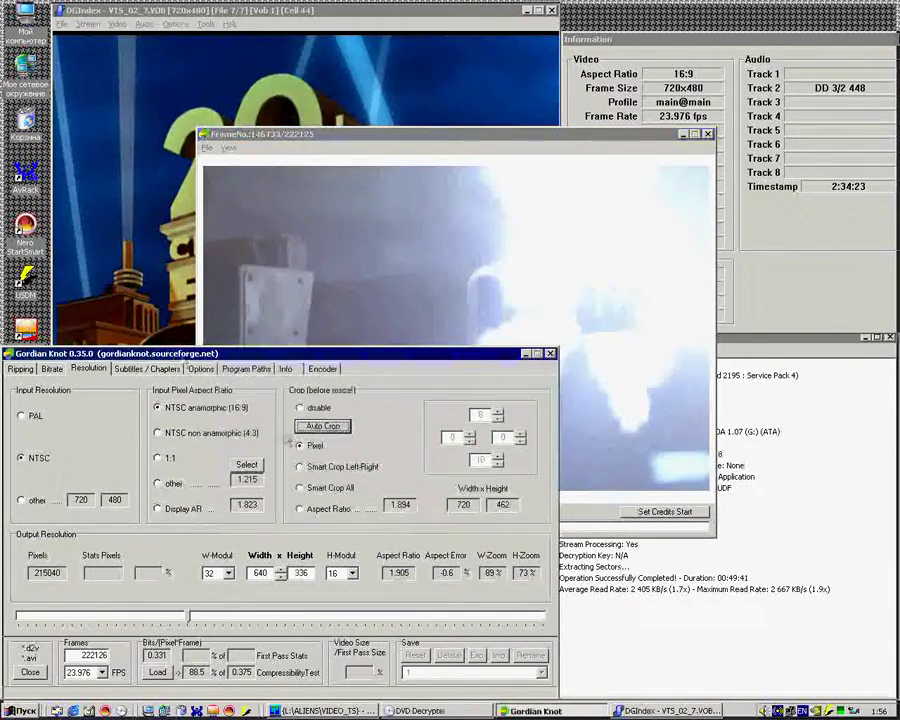
click(499, 463)
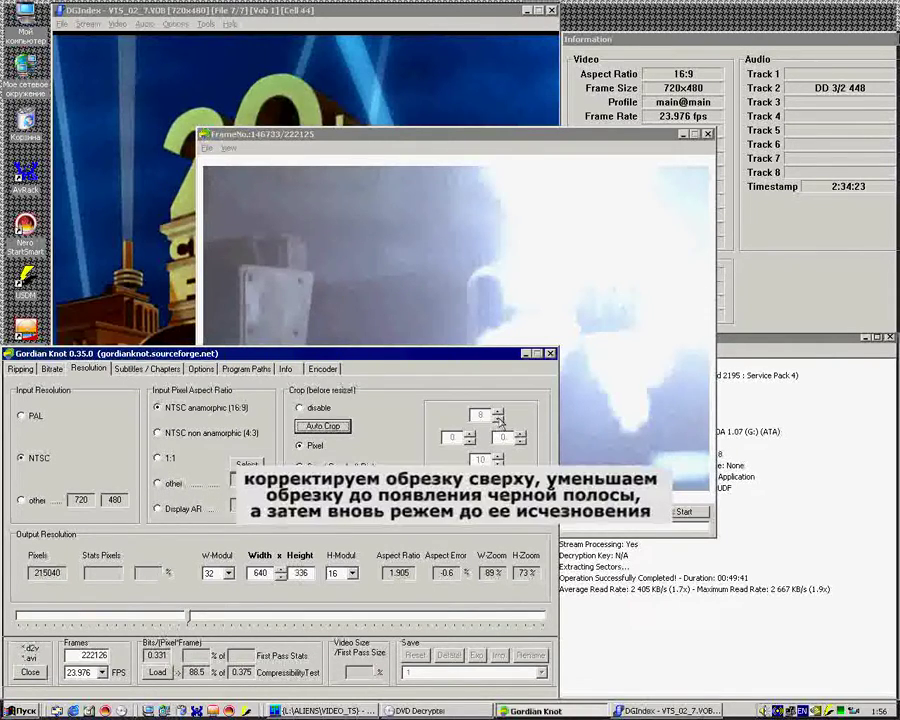
click(499, 420)
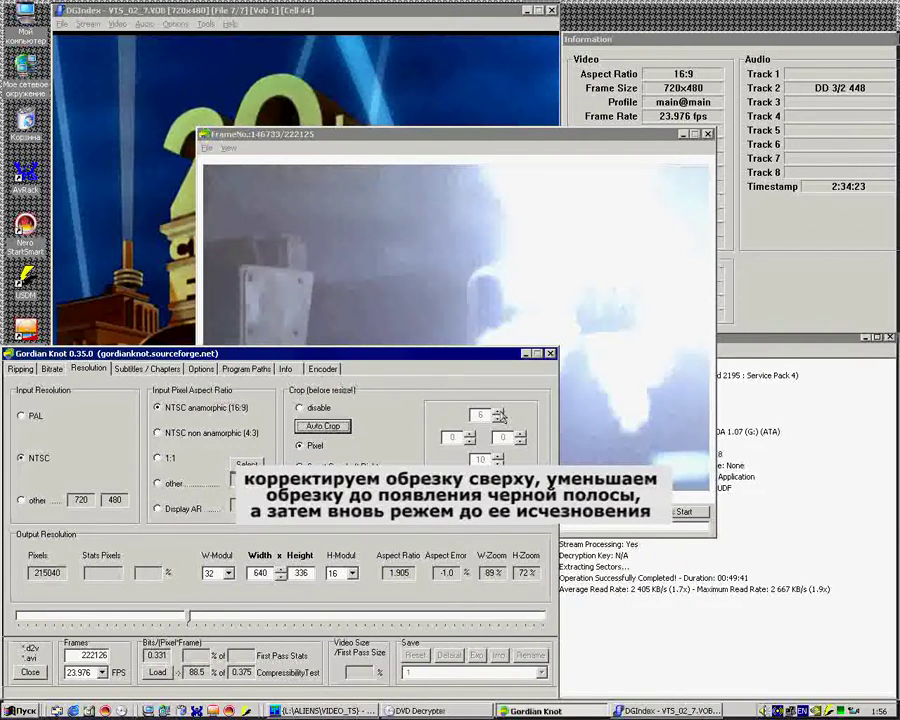
double_click(498, 412)
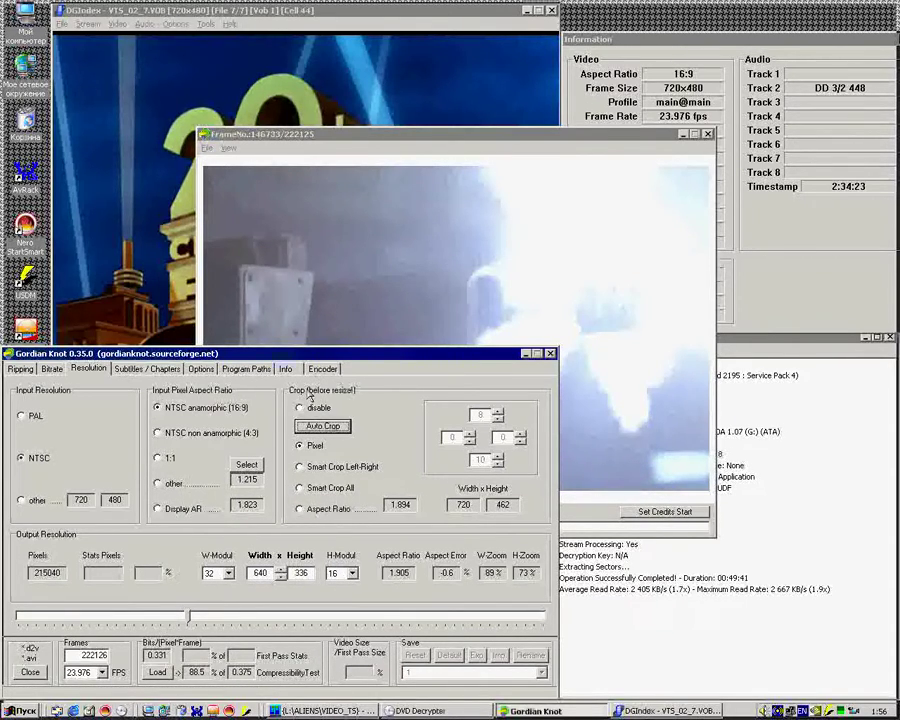
Step: Set the .avs save options to Selected Output Resolution, Lanczos (sharp) resizing, no noise filter and no field operations
click(580, 520)
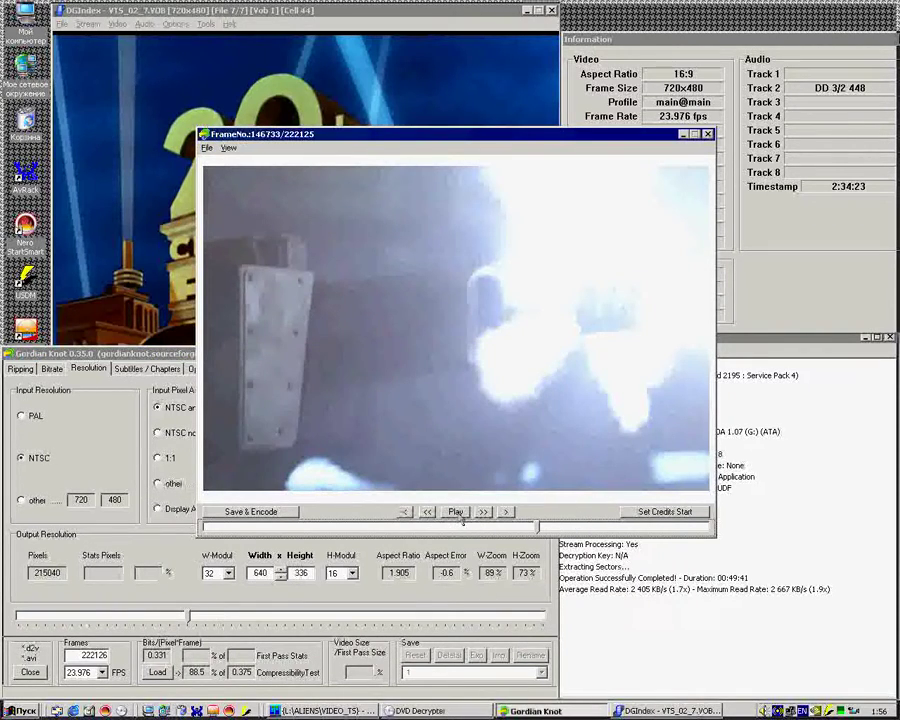
click(280, 521)
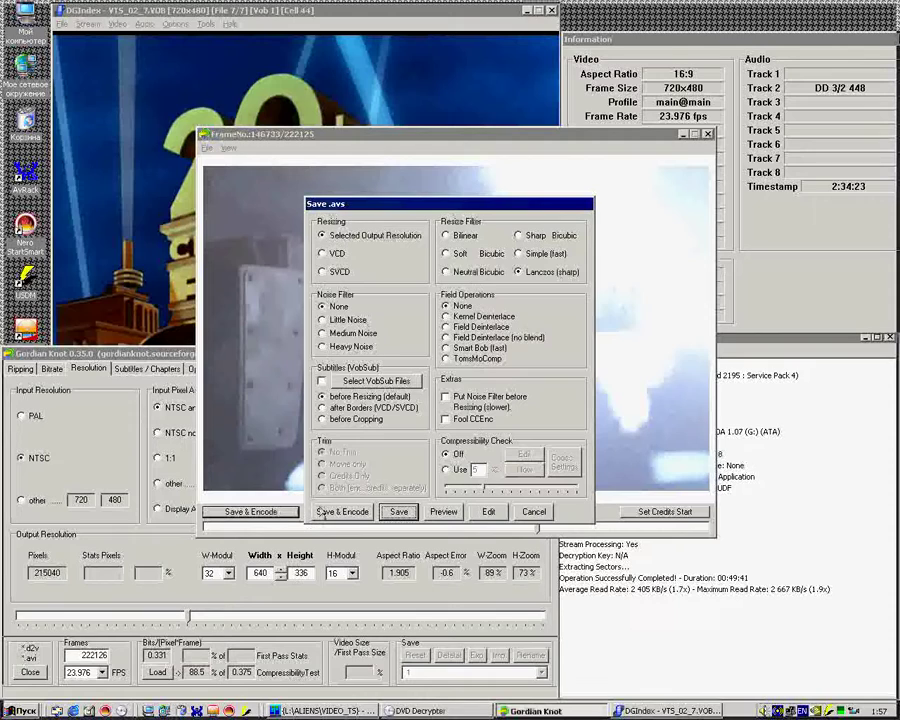
click(327, 238)
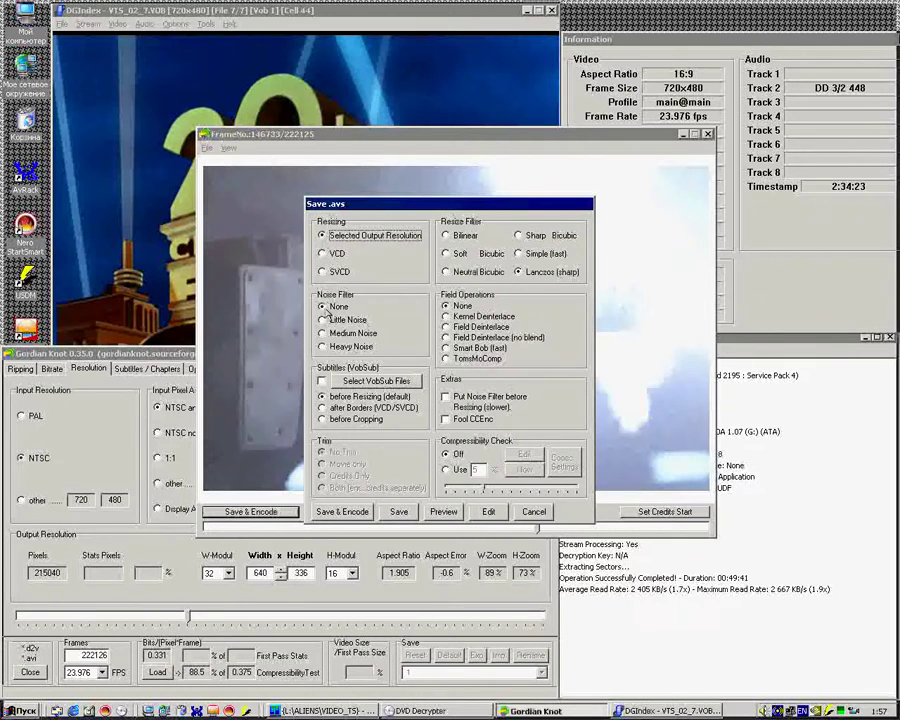
click(333, 307)
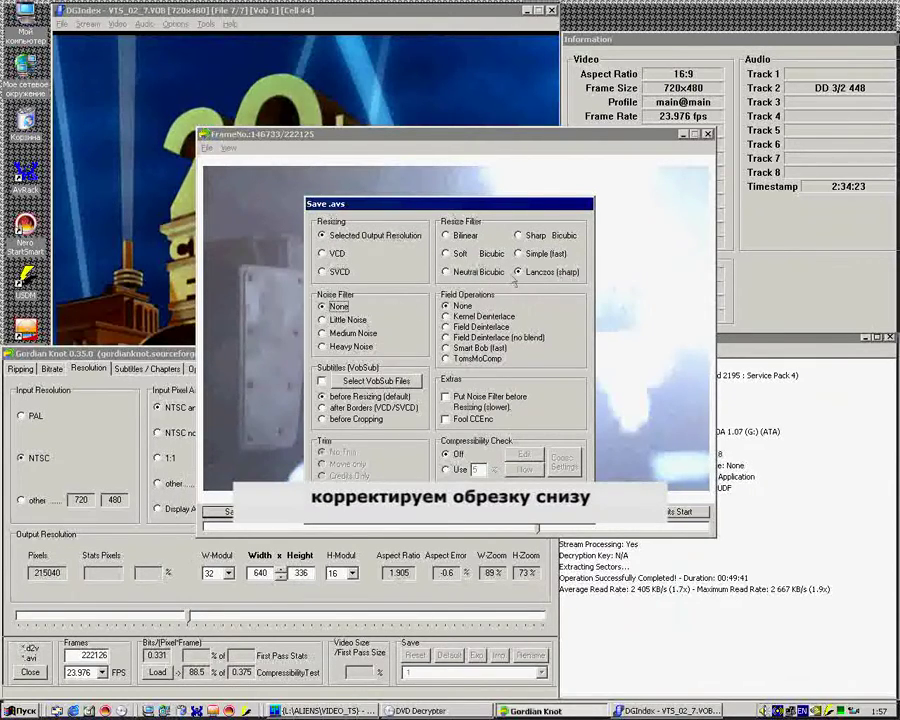
click(462, 305)
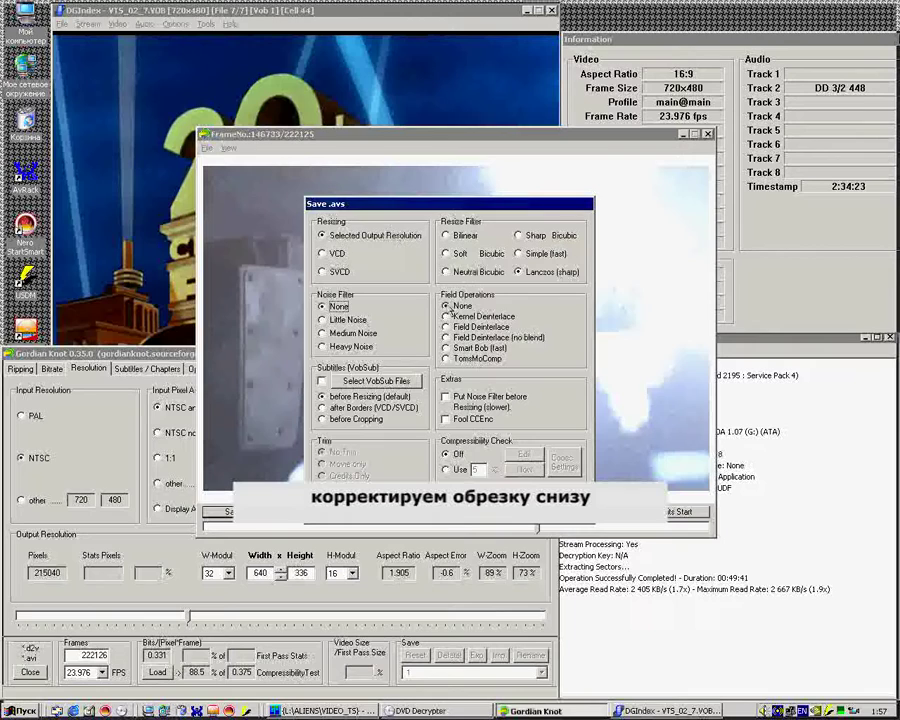
click(550, 273)
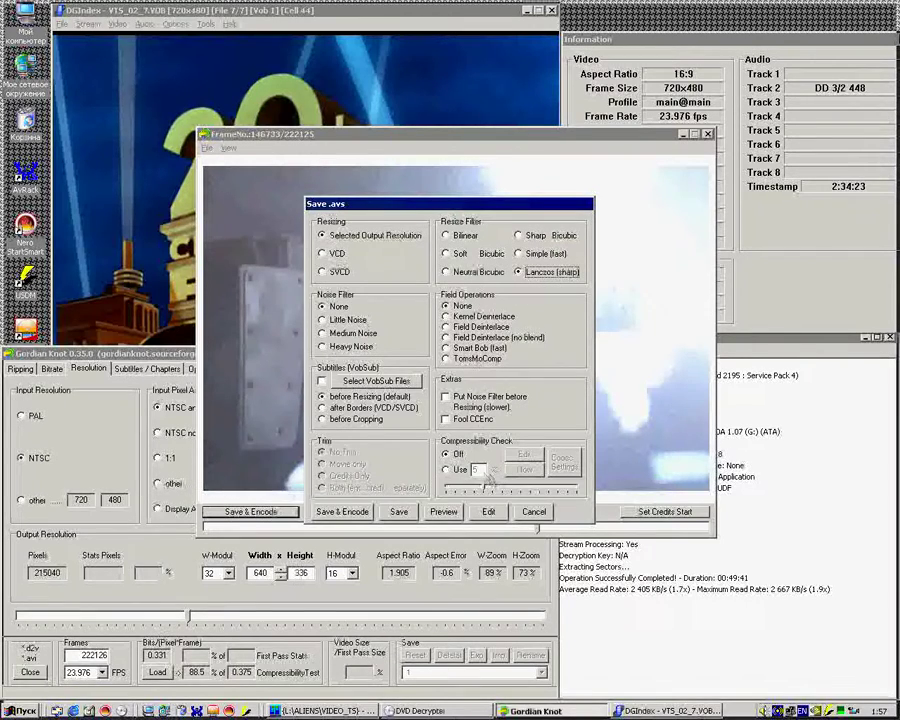
Step: Enable the compressibility check at 5%, accept the 1-pass quality-based DivX codec settings and run the check
click(456, 470)
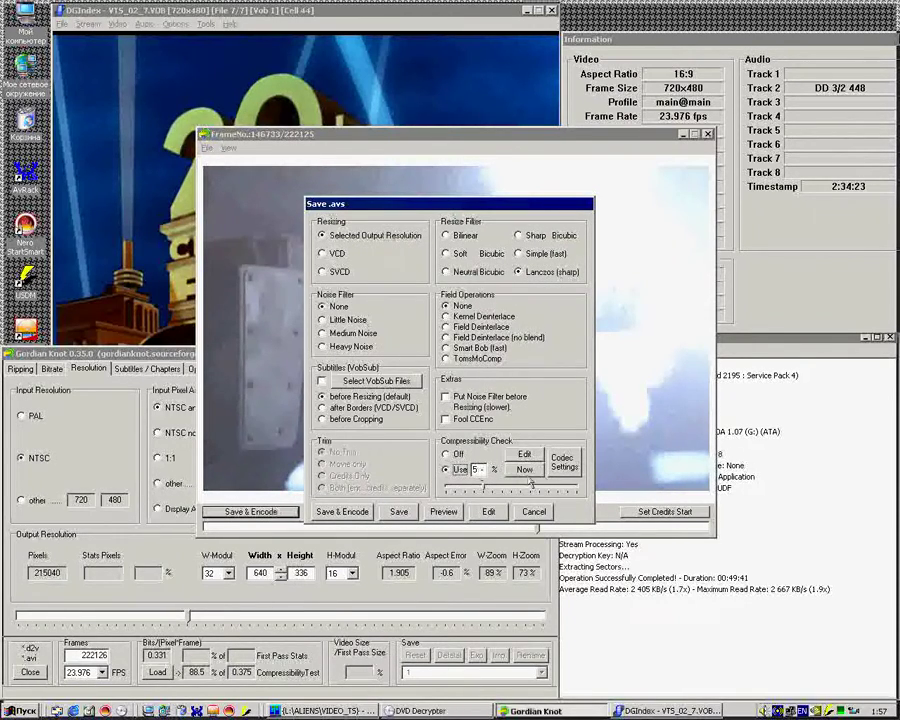
click(564, 465)
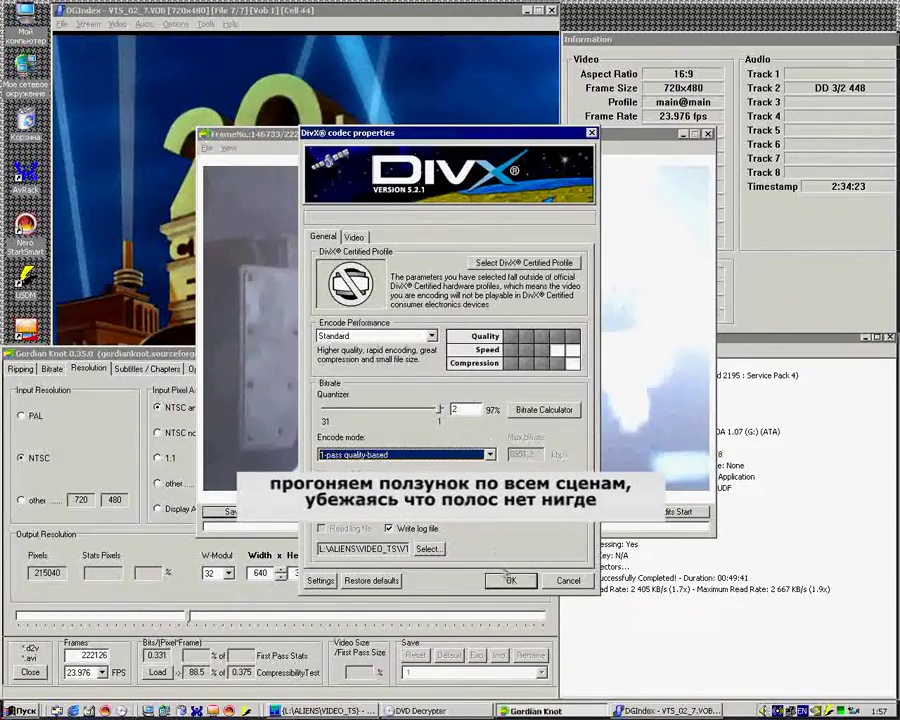
click(509, 581)
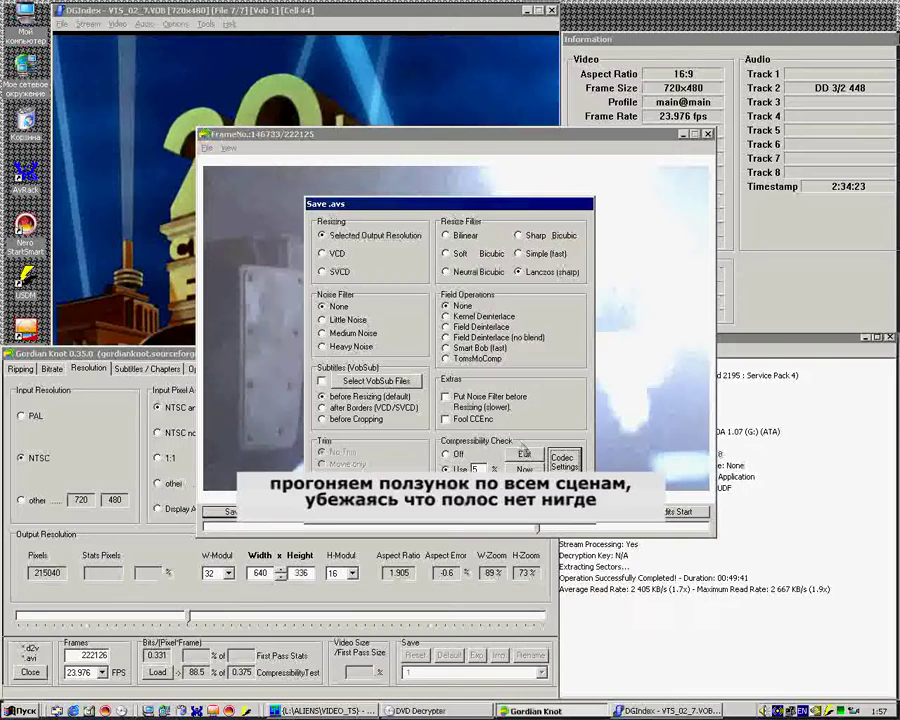
key(Return)
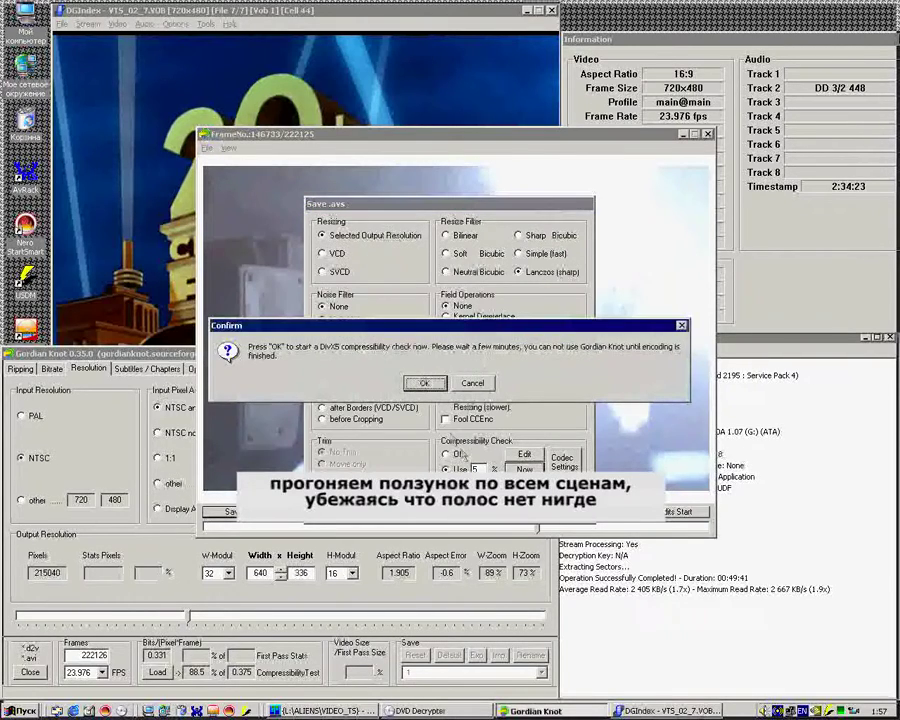
click(422, 379)
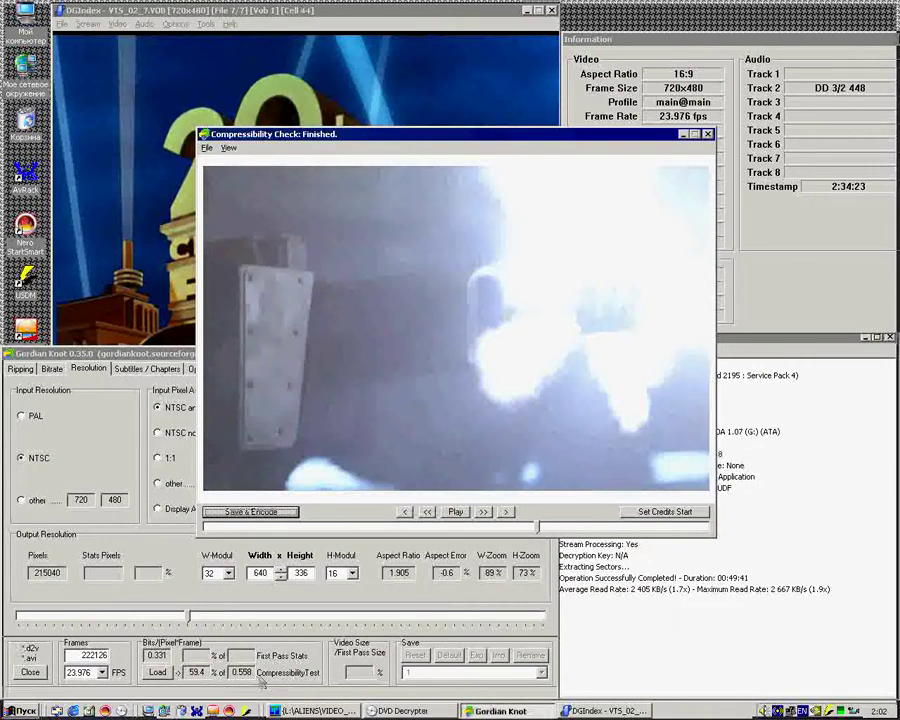
Step: Review the bitrate settings and save the AviSynth script for encoding as VTS_02_1.avs in the VIDEO_TS folder
click(92, 368)
click(51, 369)
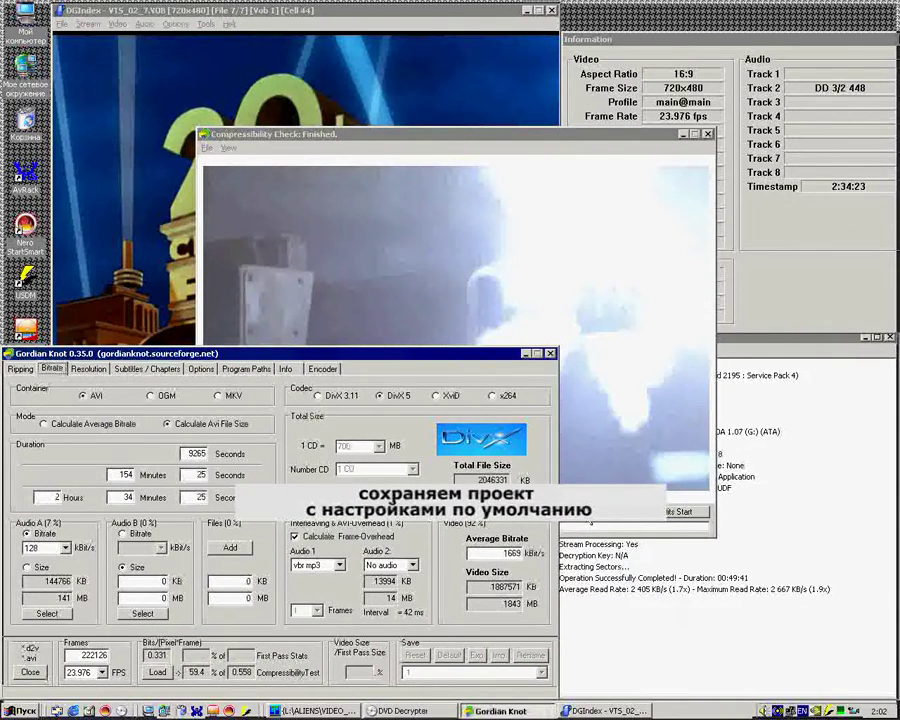
click(245, 511)
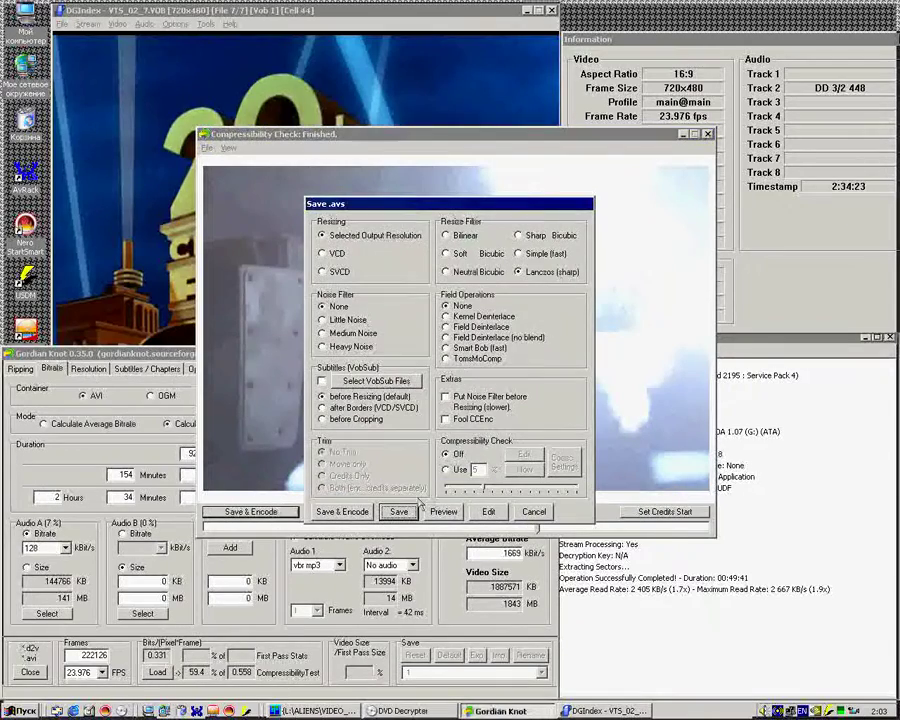
click(343, 512)
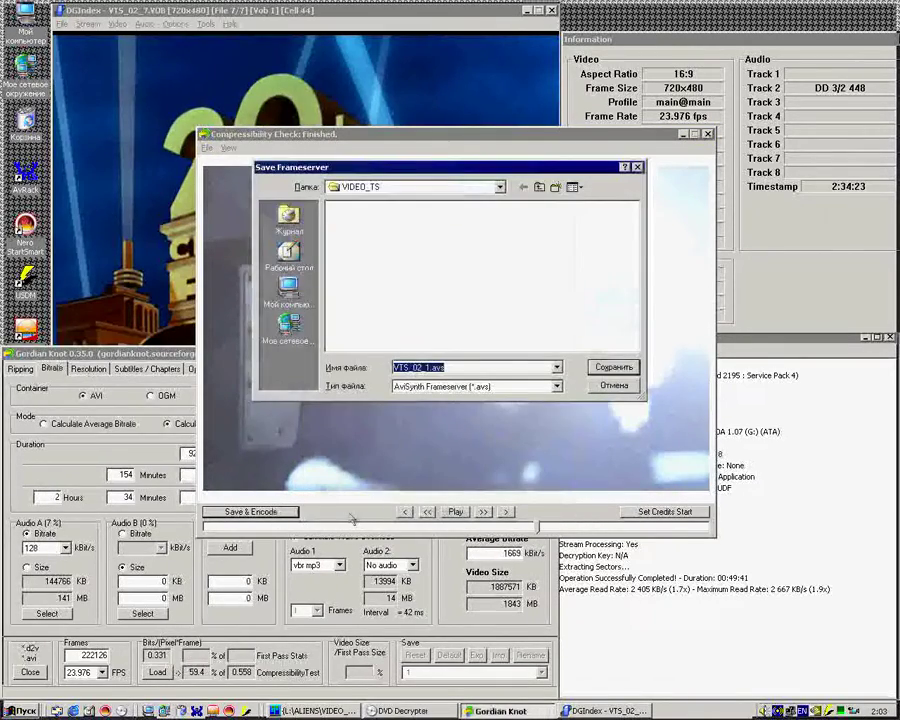
click(610, 369)
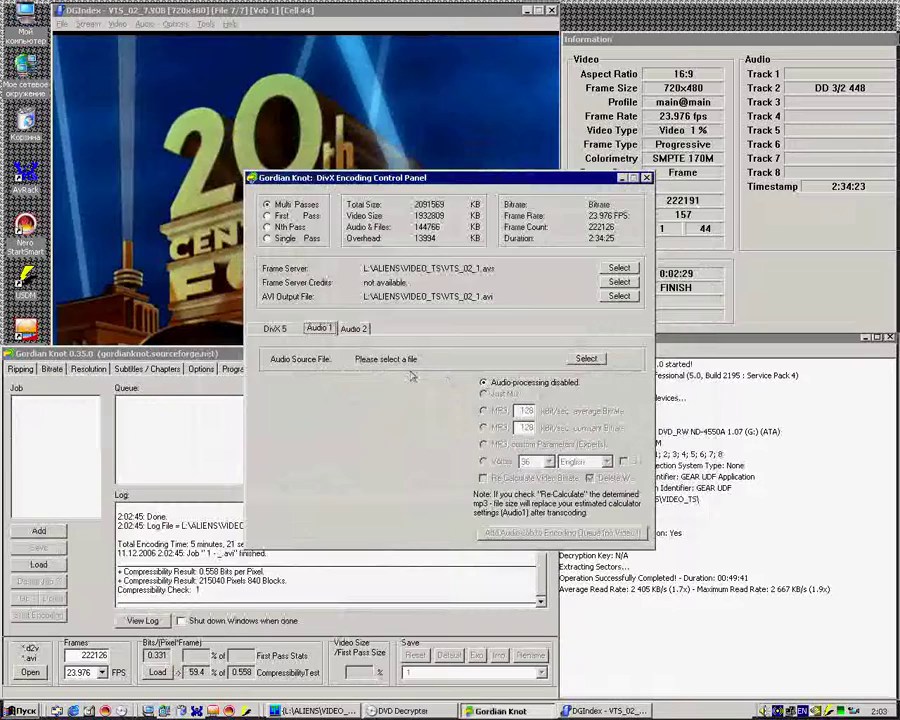
Step: Load the 448Kbps T02 3_2ch AC3 file as the Audio 1 source for MP3 at 128 kBit/sec average bitrate
click(584, 358)
double_click(468, 210)
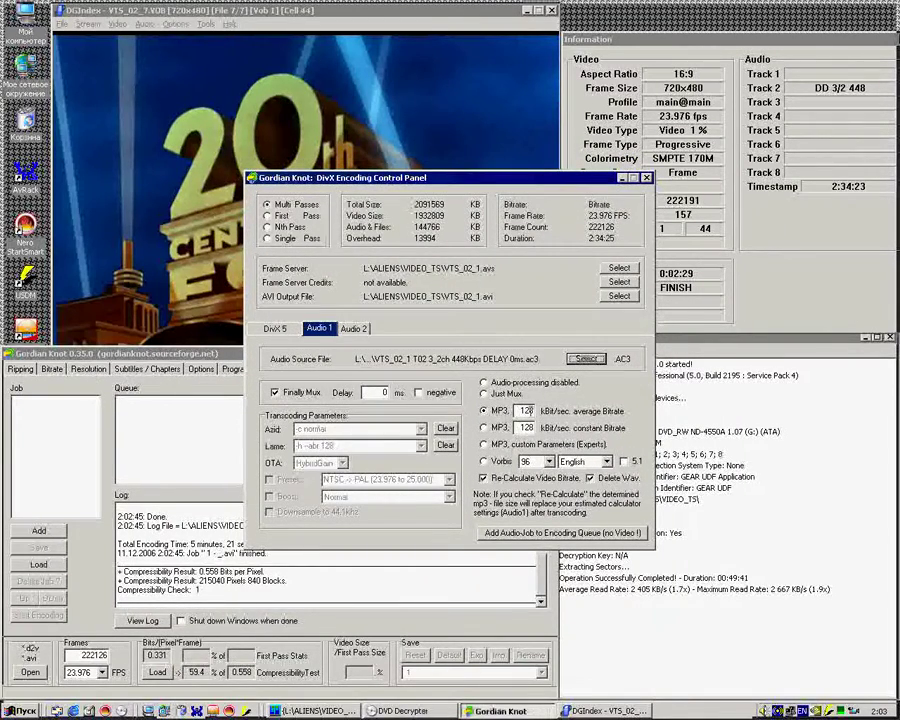
Step: Apply the DivX Certified Home Theater profile to the first-pass codec settings, keeping the default profile settings
click(287, 330)
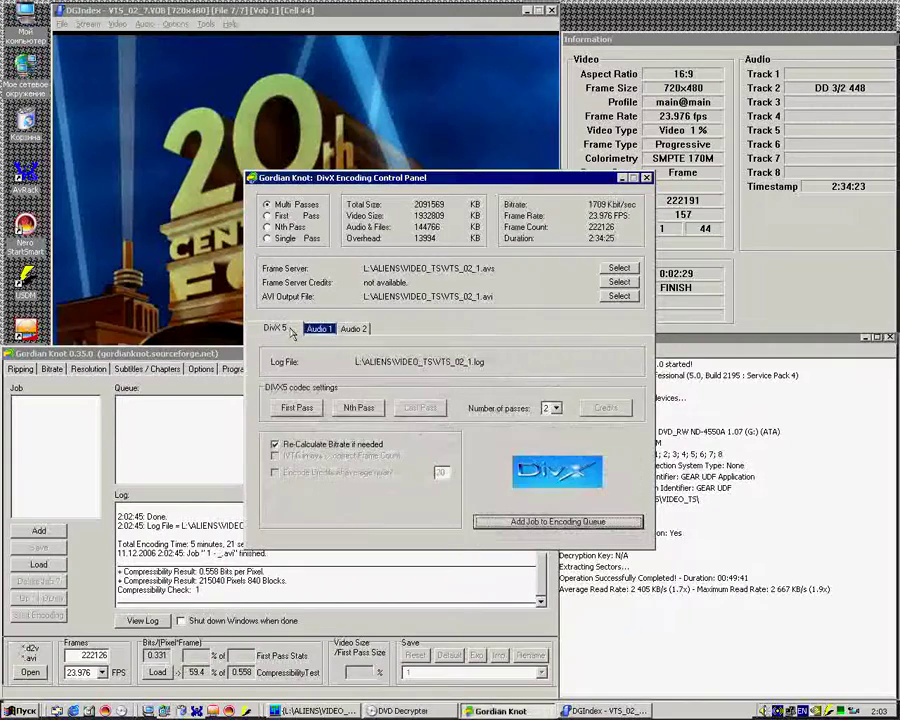
click(296, 407)
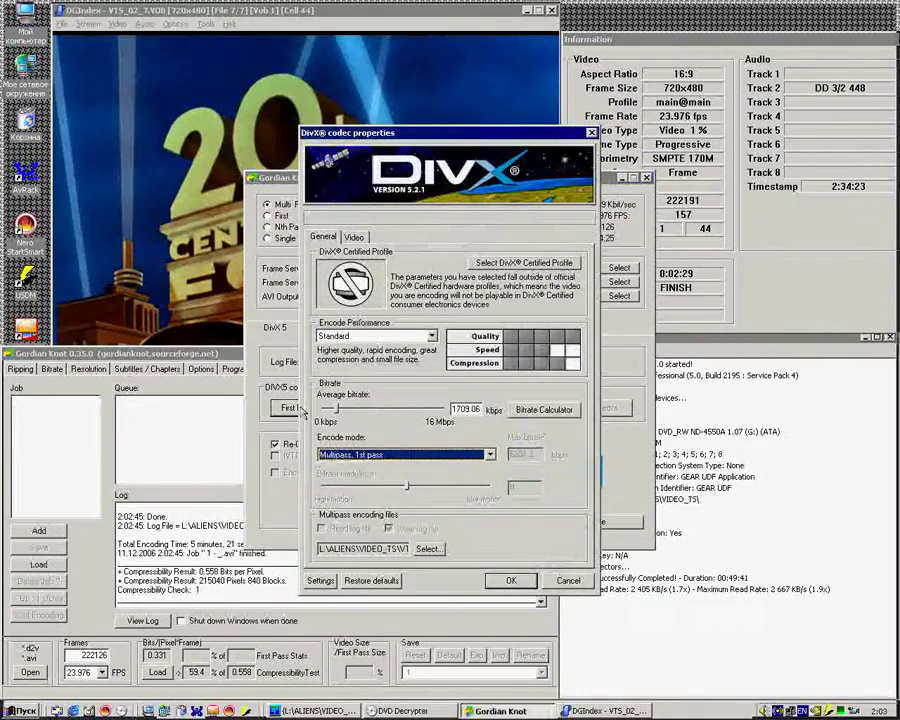
click(522, 262)
click(358, 273)
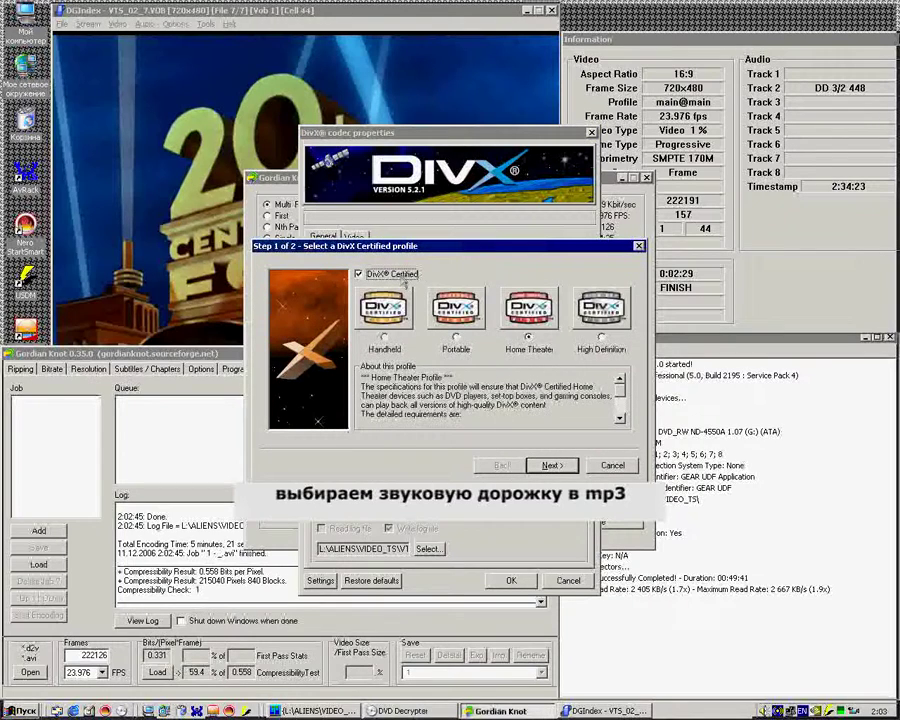
click(556, 465)
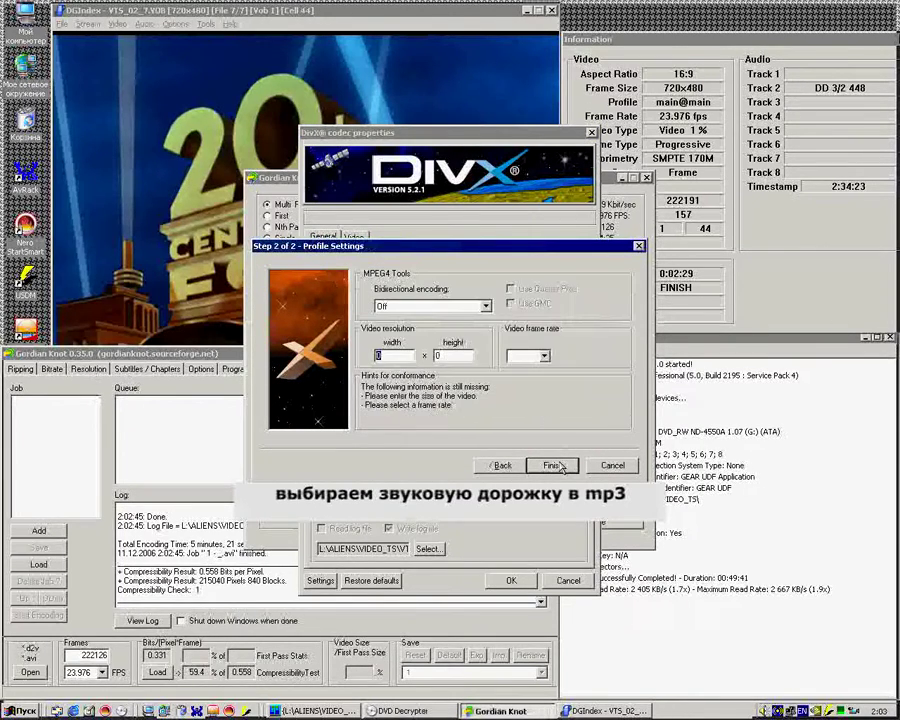
click(556, 467)
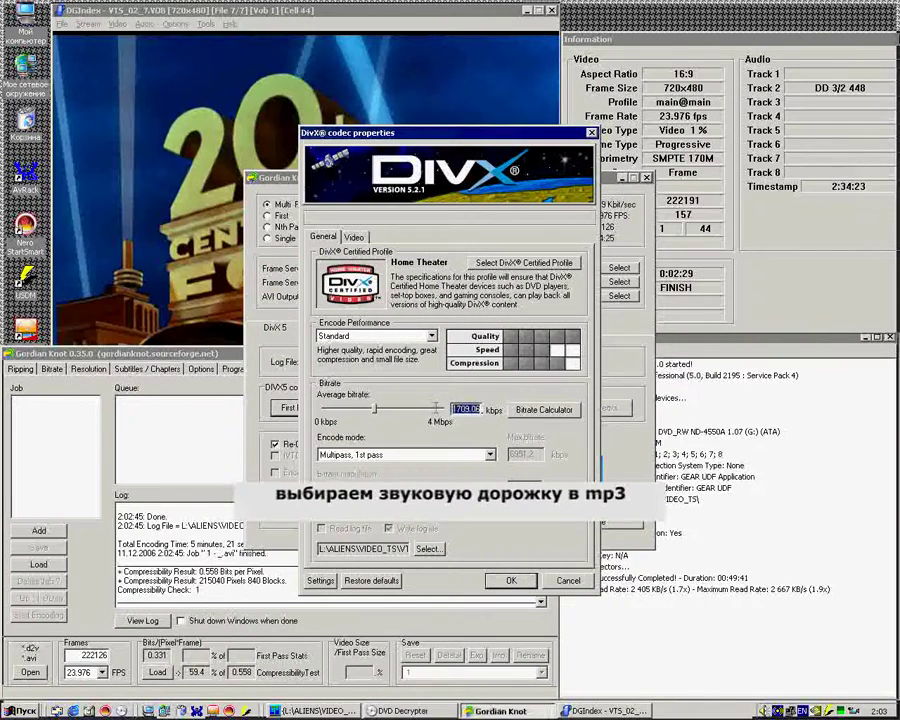
Step: Set the average bitrate to 1669 kbps for both the first pass and the Nth pass
text(1663)
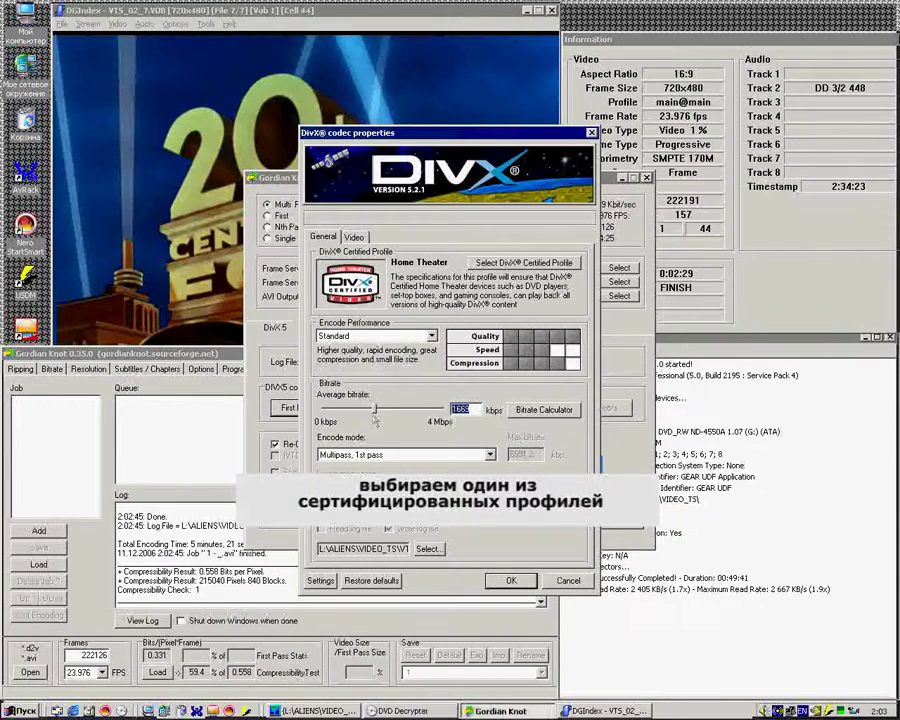
click(510, 582)
click(357, 407)
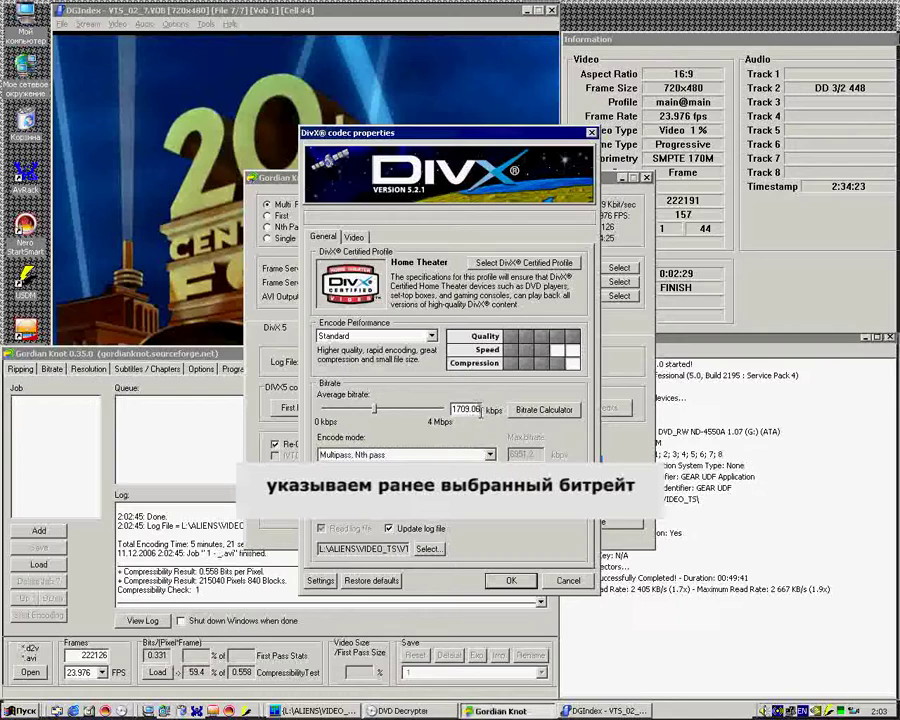
key(BackSpace)
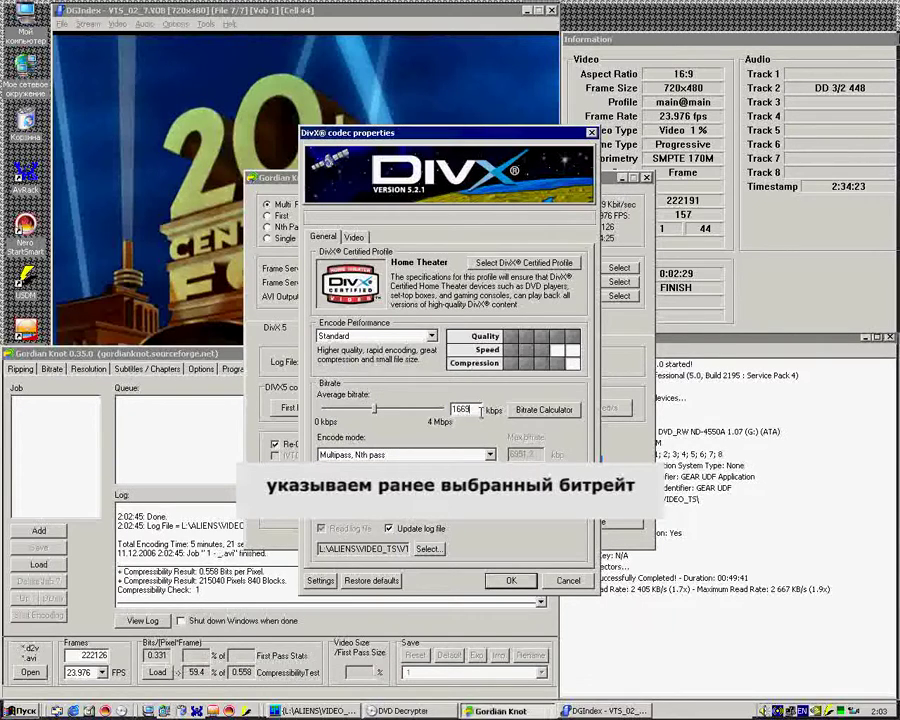
click(505, 580)
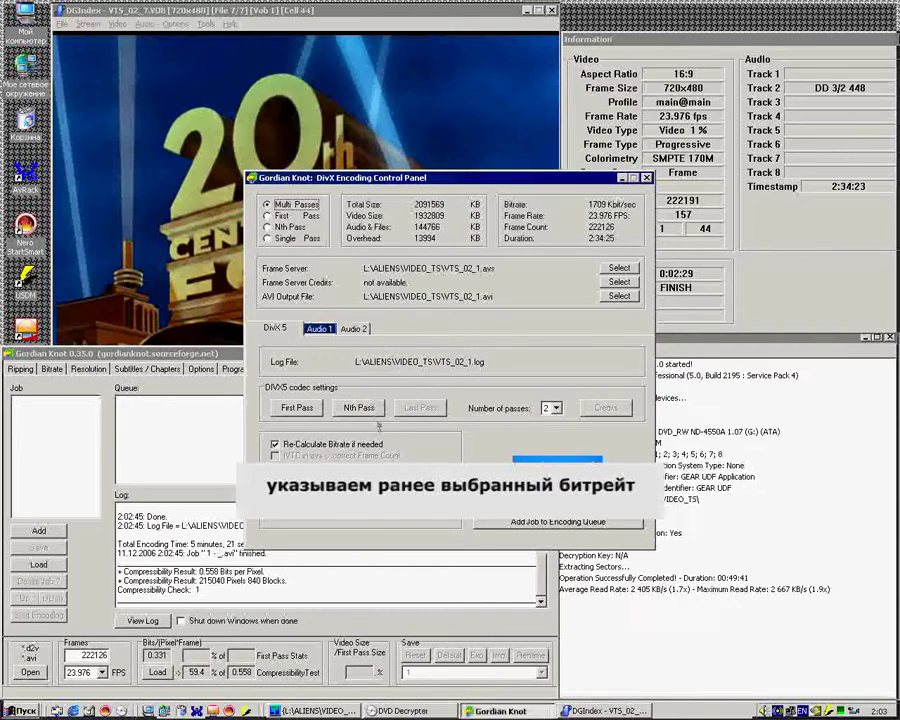
Step: Add the two-pass DivX job to the encoding queue and start encoding it
click(535, 524)
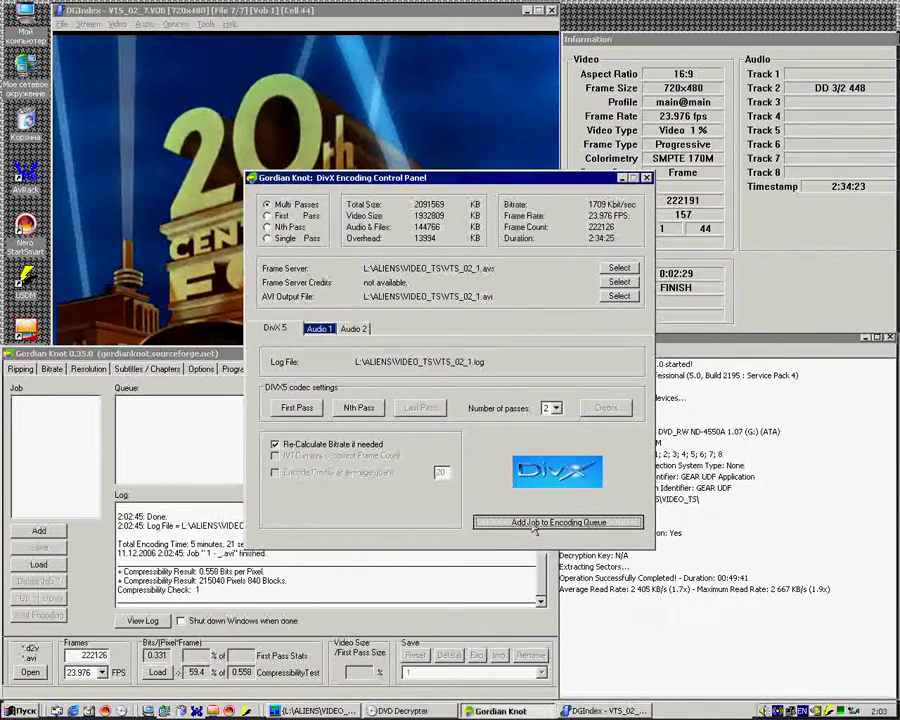
click(430, 384)
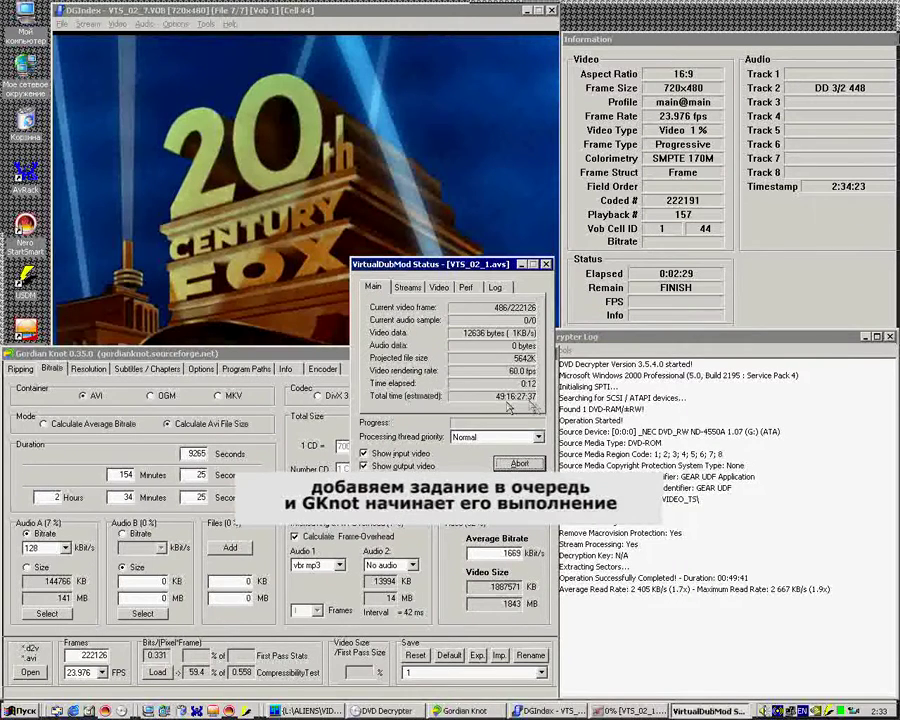
click(439, 287)
click(372, 287)
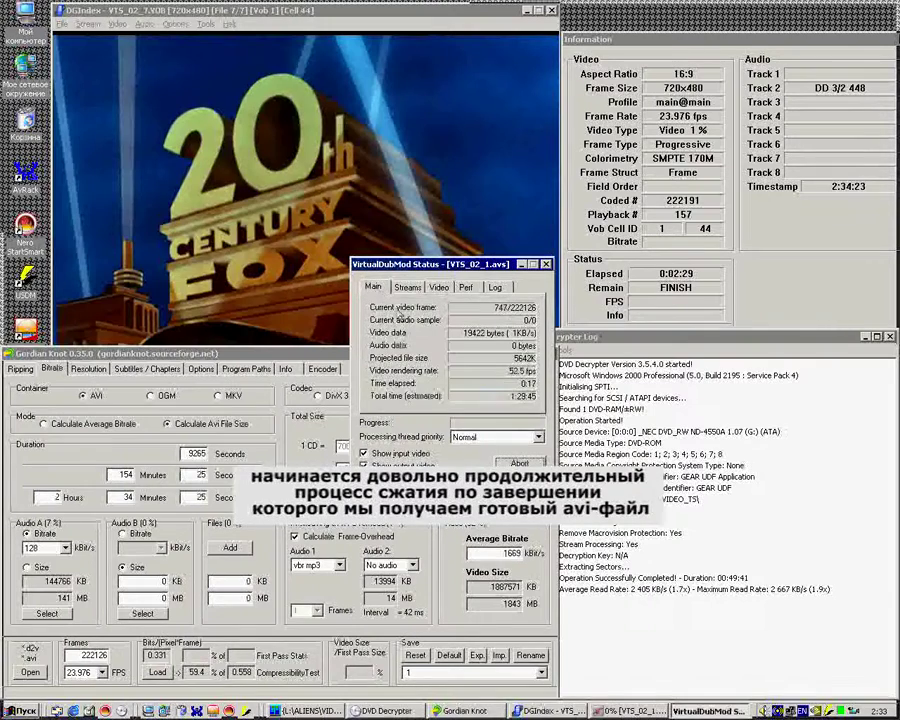